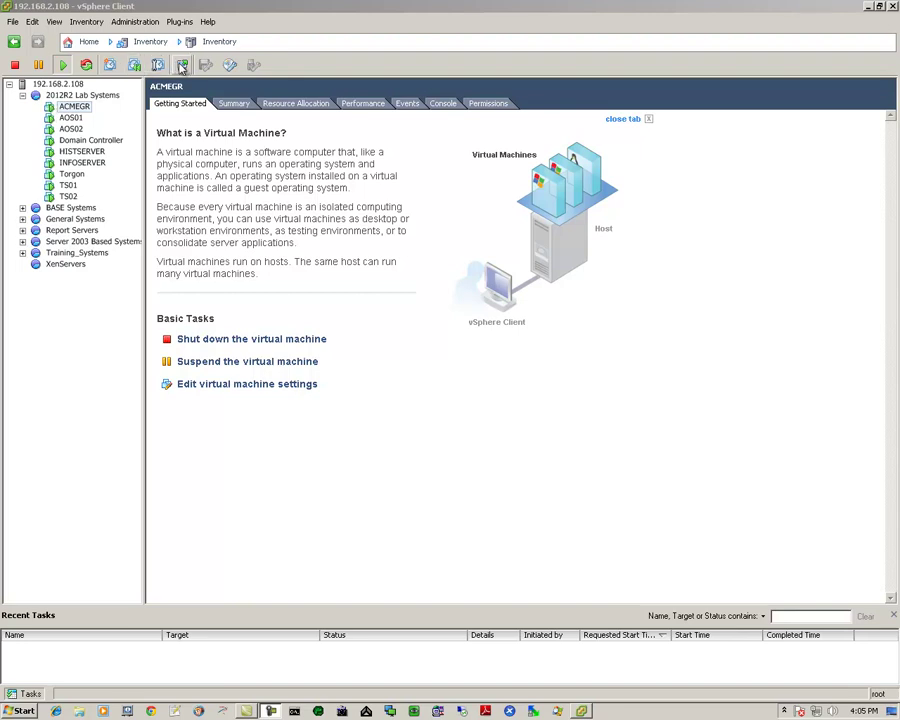
# Step: Open the ACMEGR virtual machine's console and switch it to full screen
pyautogui.click(183, 65)
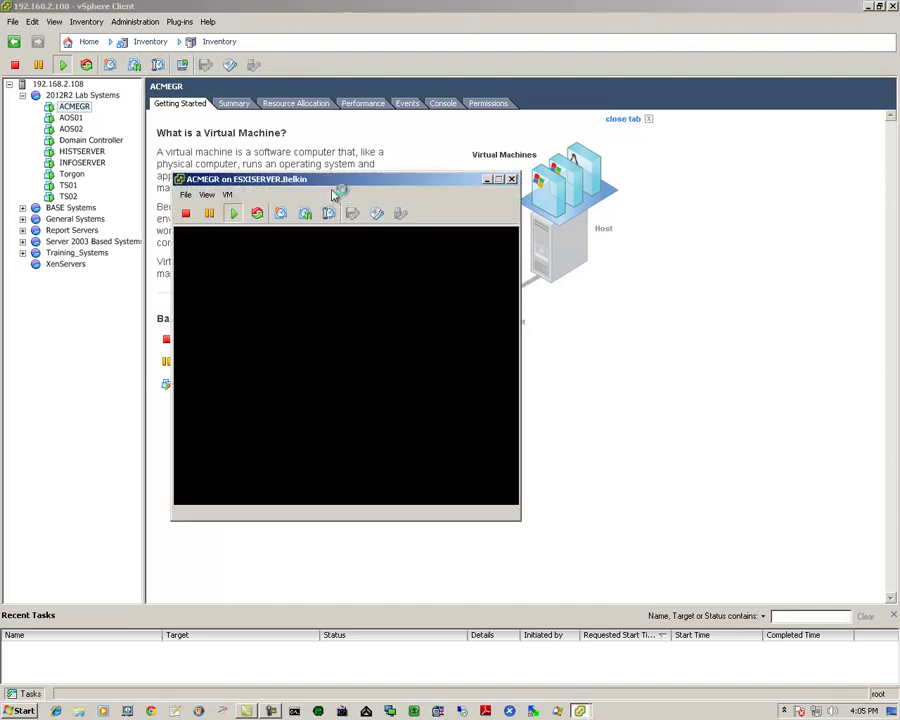
pyautogui.click(207, 195)
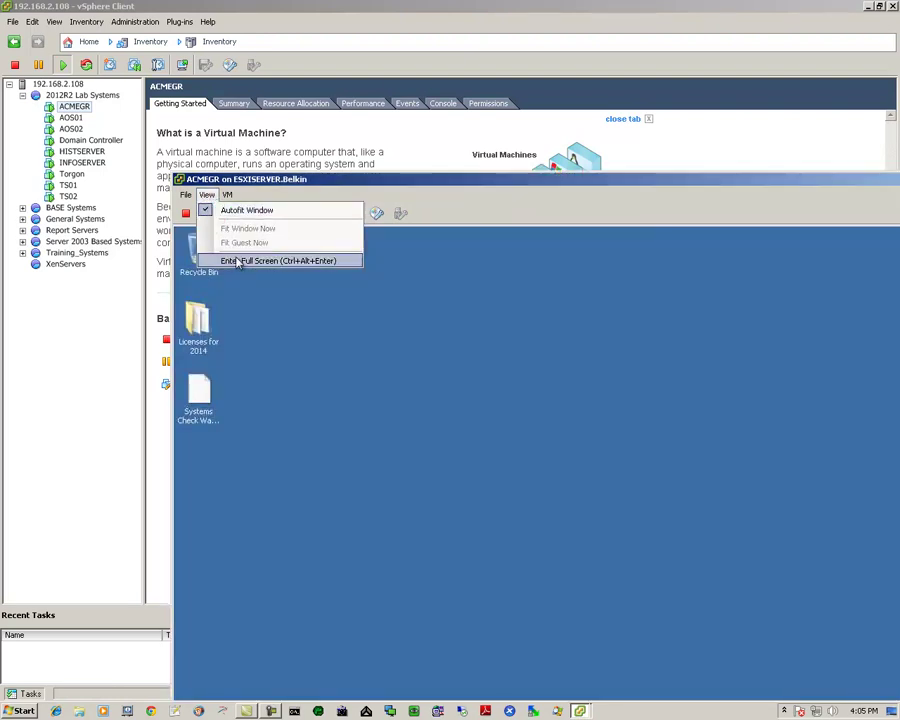
pyautogui.click(239, 261)
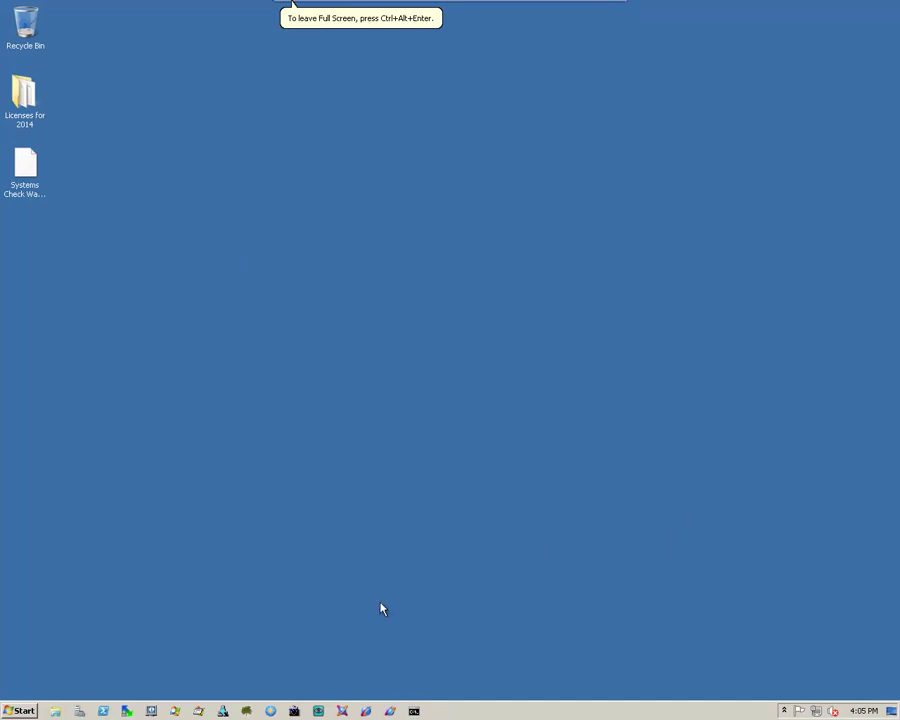
# Step: Launch ArchestrA IDE, connect to ACME_Factory, and expand it to list ACMEGR, AS01, AS02
pyautogui.click(343, 710)
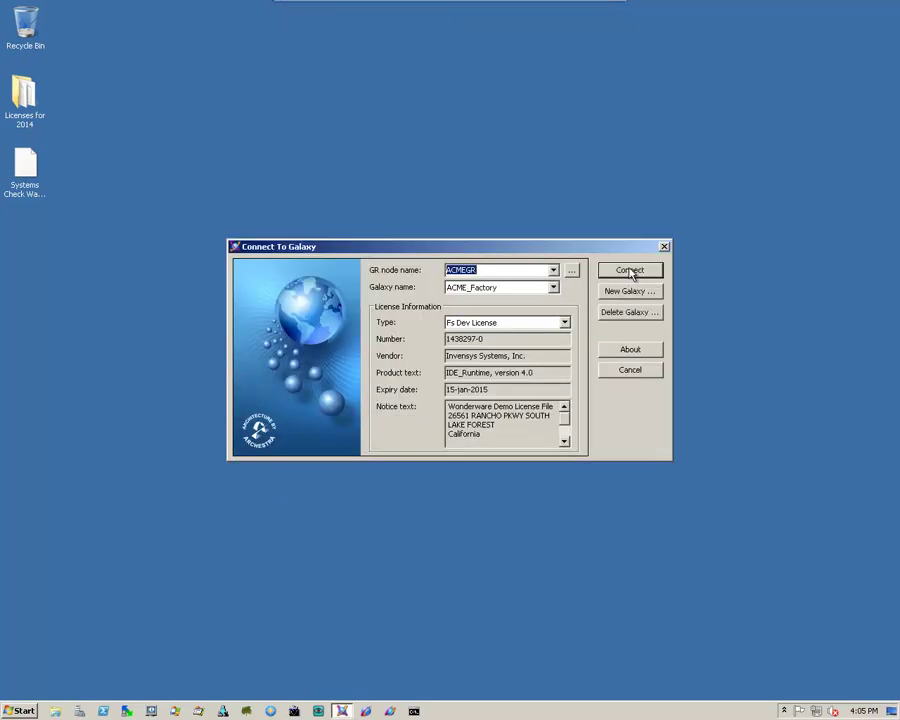
pyautogui.click(631, 271)
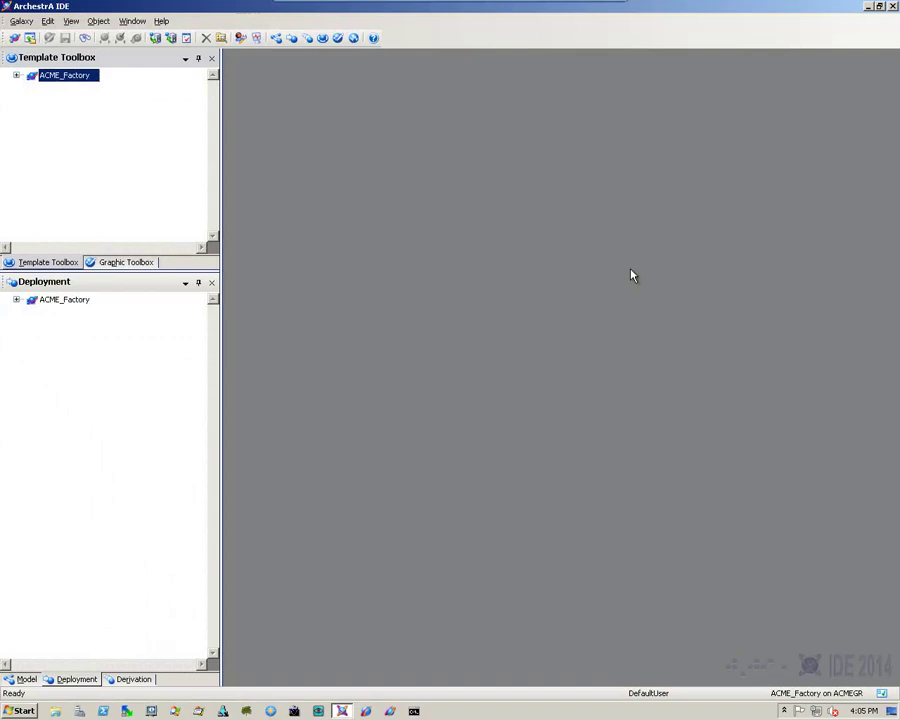
pyautogui.click(17, 300)
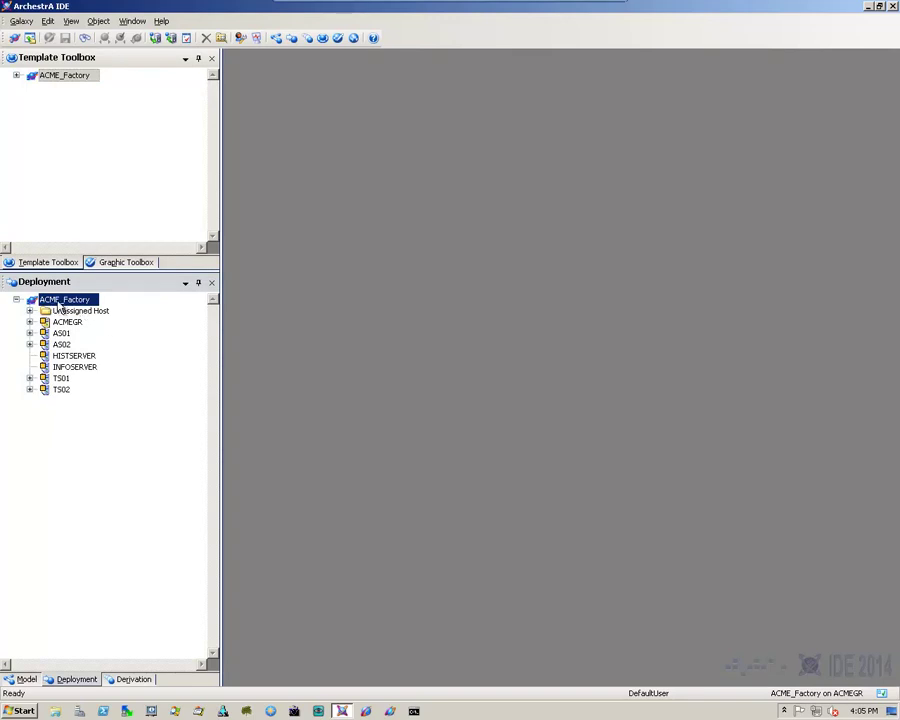
# Step: Cascade-deploy the ACME_Factory galaxy with objects On Scan, closing the report at 100%
pyautogui.rightClick(64, 304)
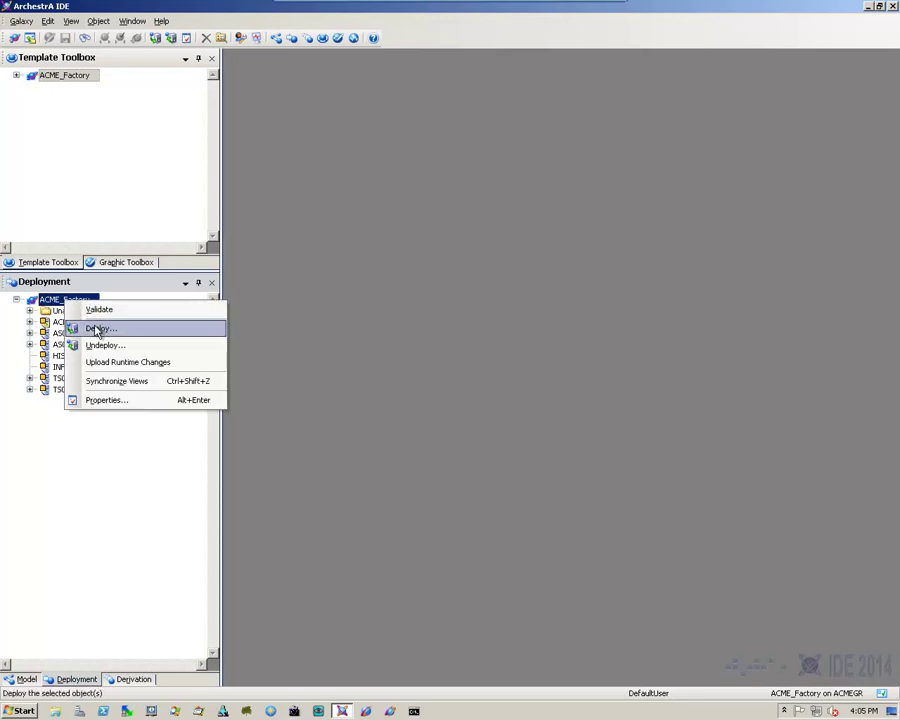
pyautogui.click(100, 331)
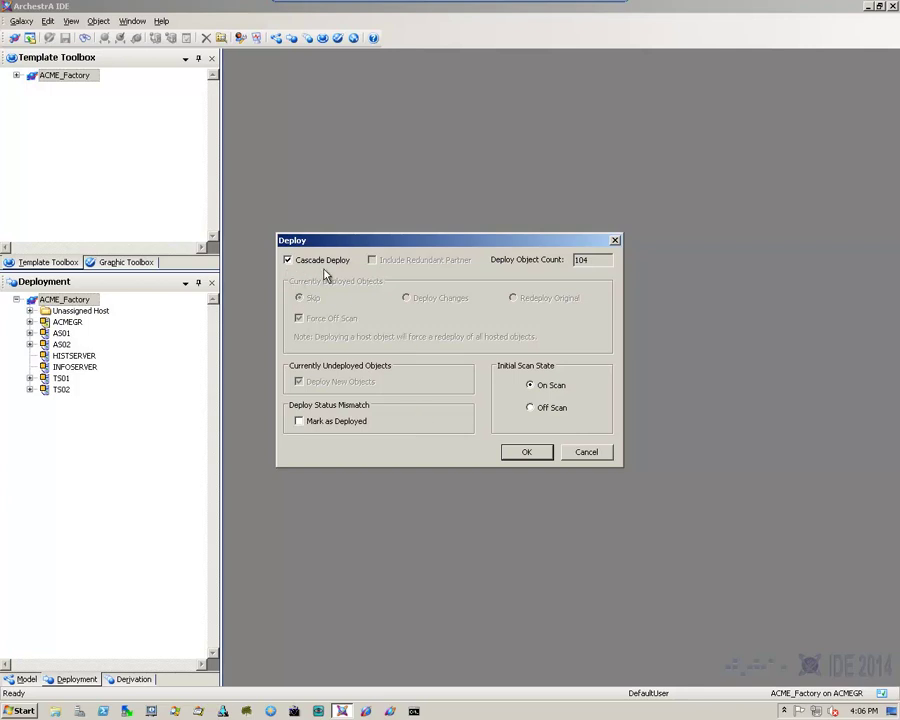
pyautogui.click(530, 453)
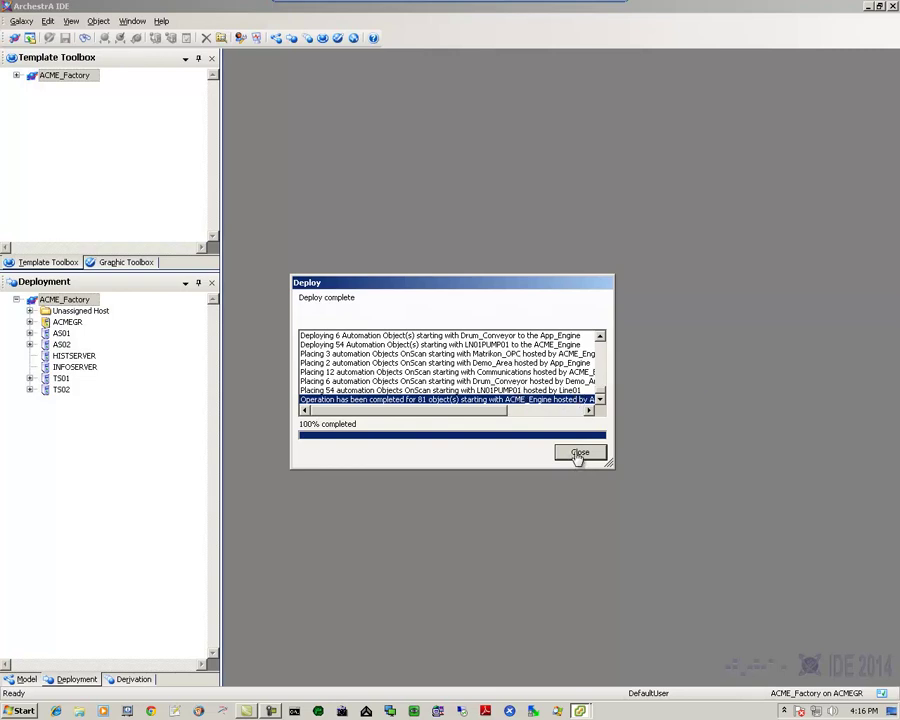
pyautogui.click(580, 454)
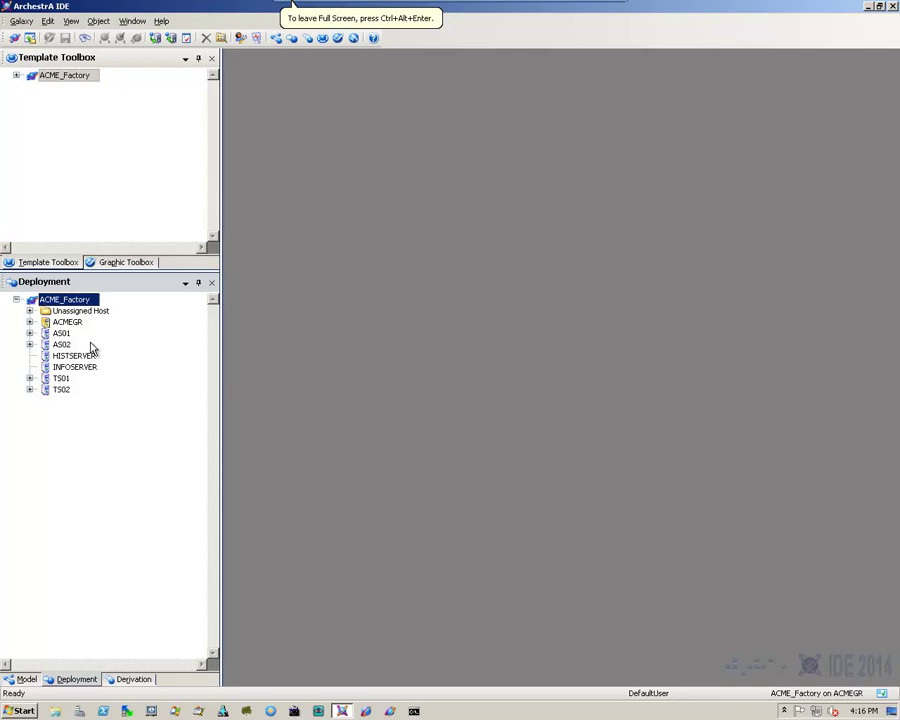
# Step: Open the AS01 platform in Object Viewer
pyautogui.click(59, 334)
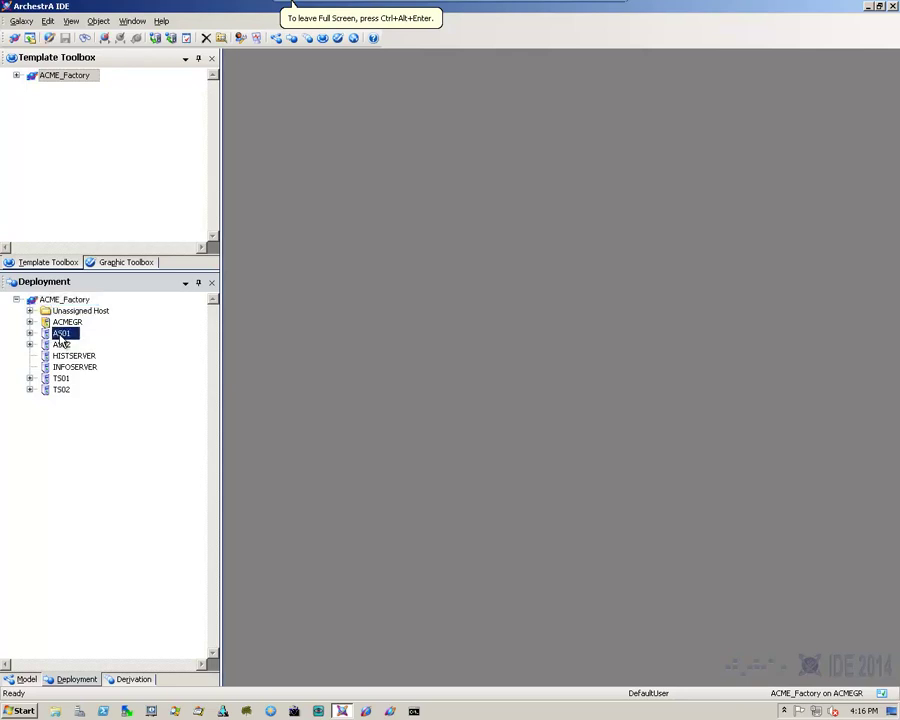
pyautogui.rightClick(59, 337)
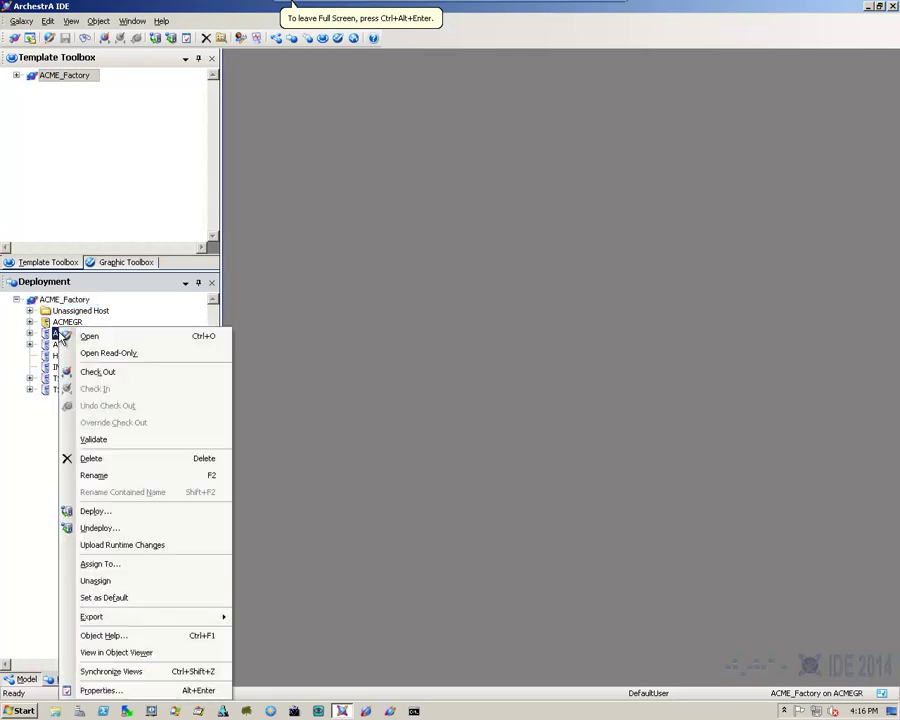
pyautogui.click(115, 653)
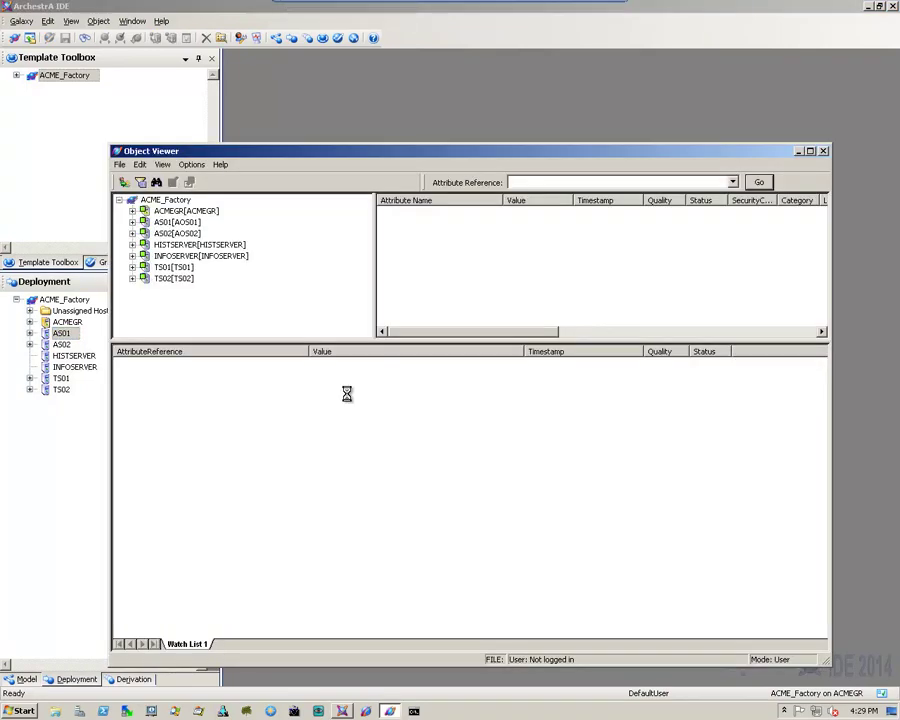
# Step: Load the Systems Check Watch Windows watch list into Object Viewer
pyautogui.rightClick(350, 470)
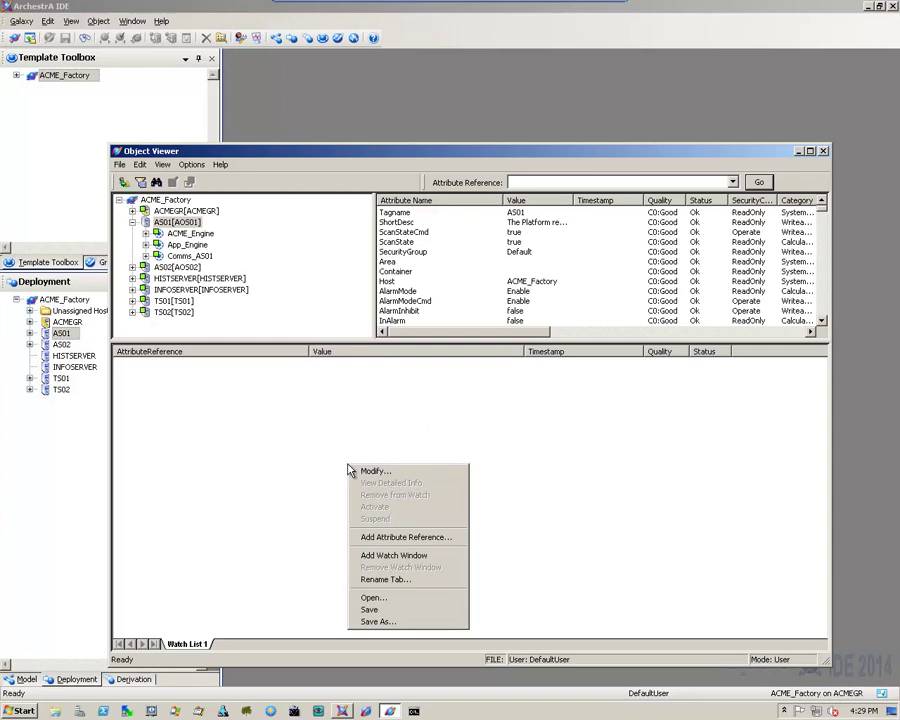
pyautogui.click(383, 603)
pyautogui.click(517, 500)
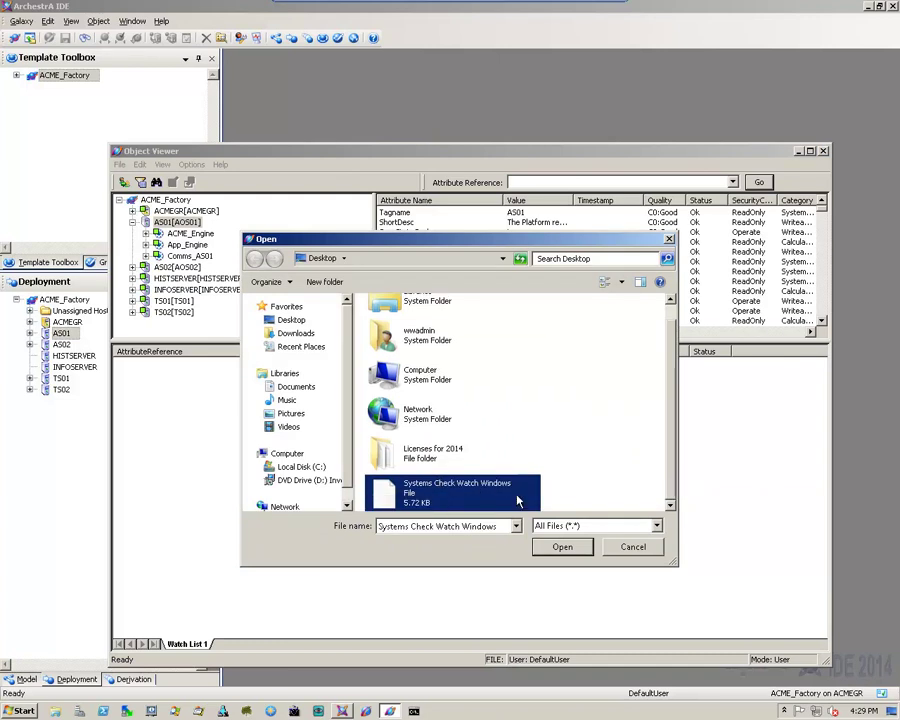
pyautogui.moveTo(532, 240); pyautogui.dragTo(530, 188)
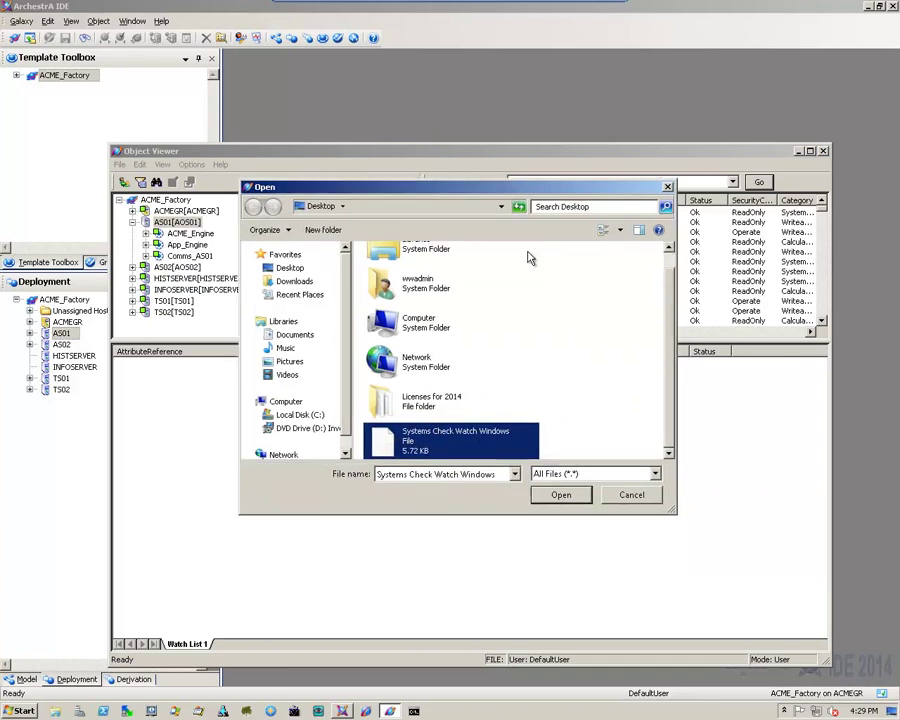
pyautogui.click(561, 495)
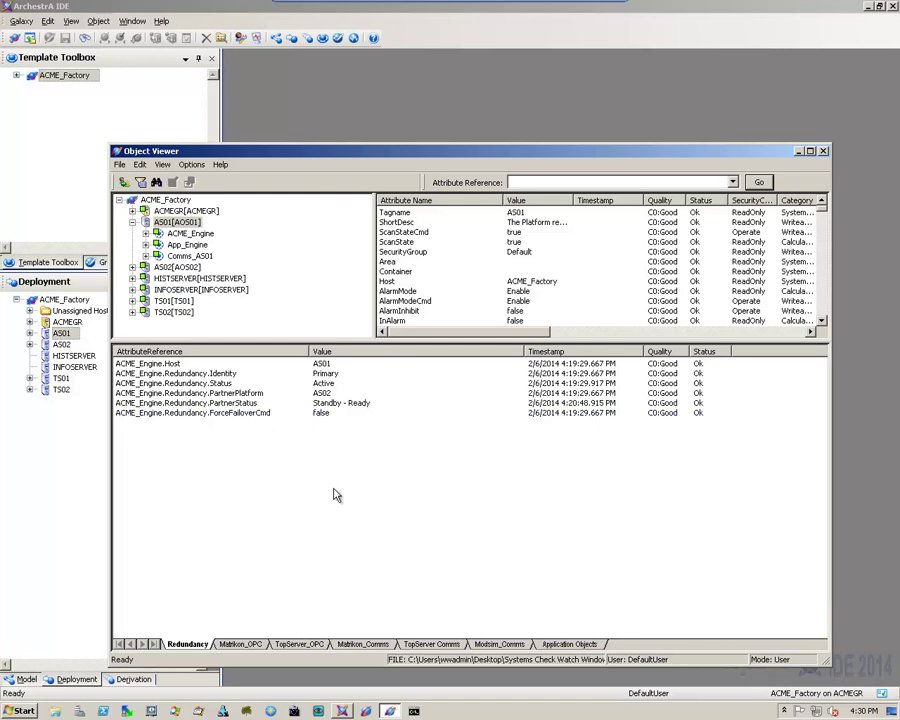
# Step: Review the Matrikon_OPC, TopServer_OPC, Comms and Application Objects watch lists, returning to Redundancy
pyautogui.click(240, 644)
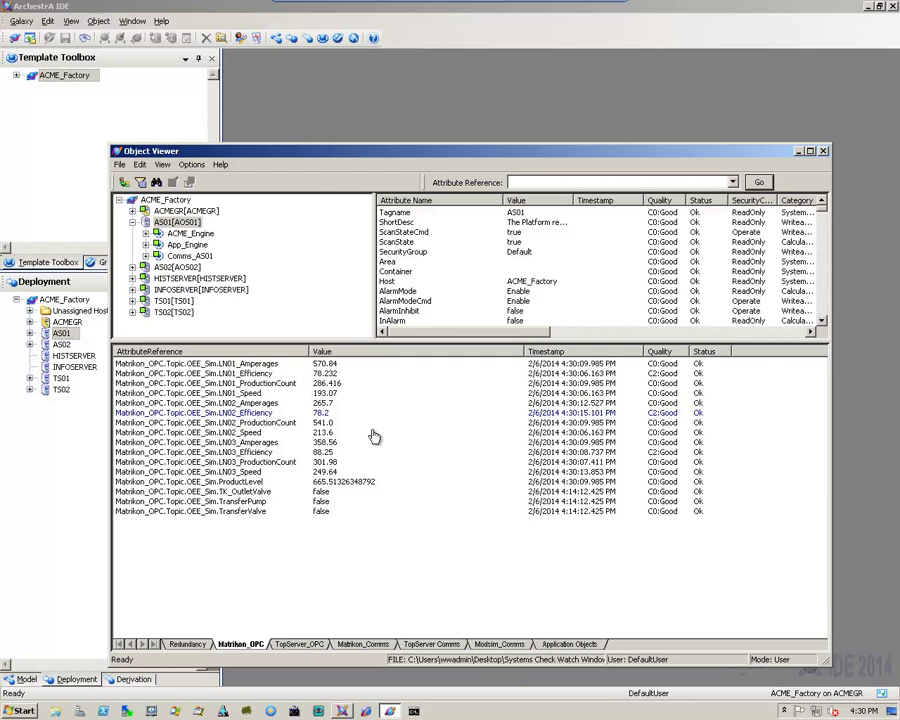
pyautogui.click(295, 644)
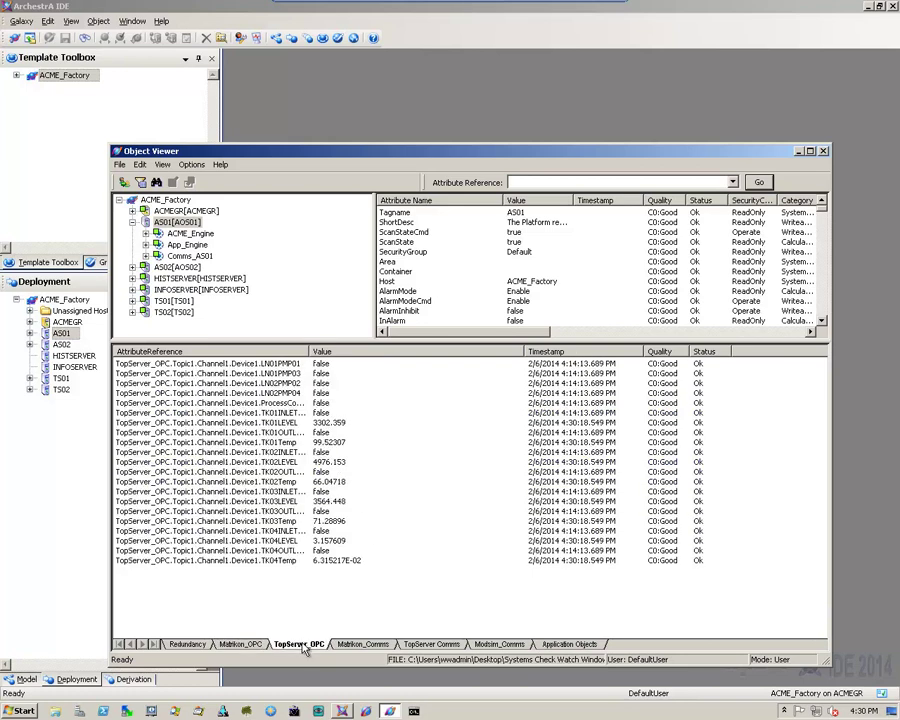
pyautogui.click(358, 645)
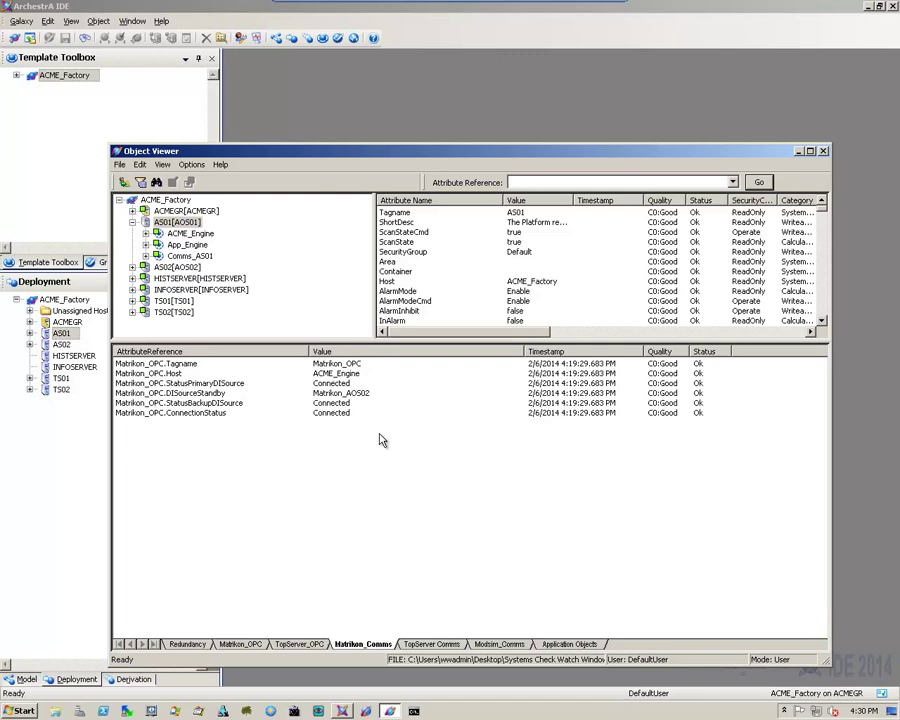
pyautogui.click(440, 645)
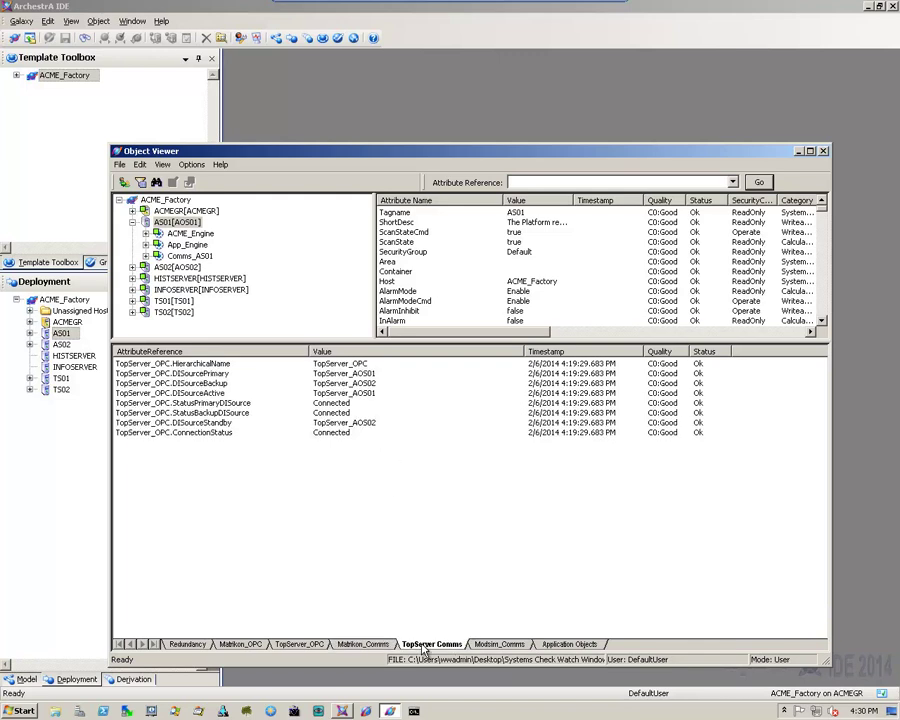
pyautogui.click(502, 645)
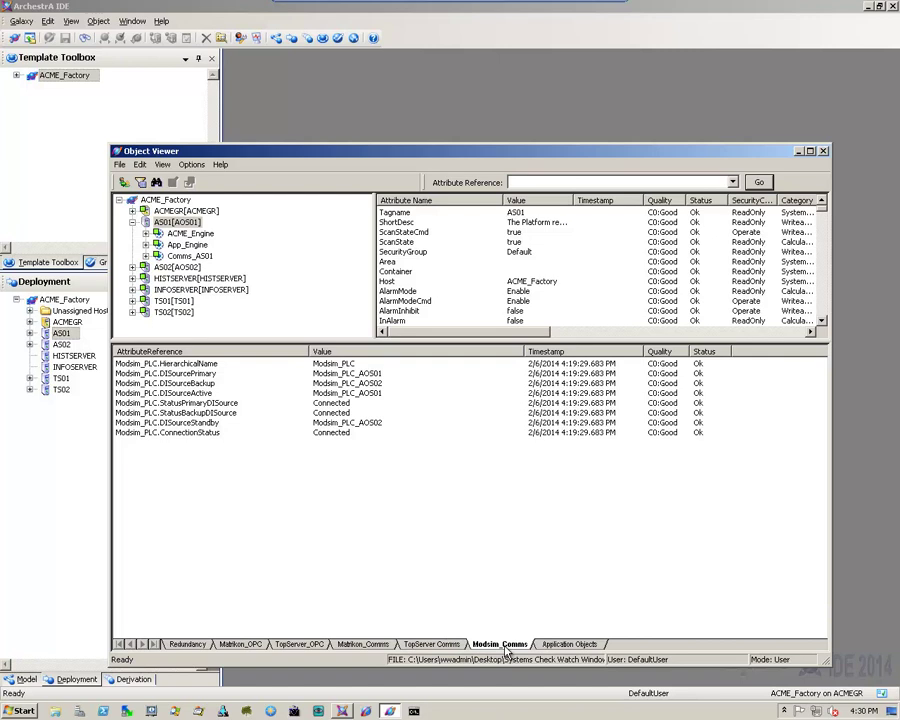
pyautogui.click(562, 646)
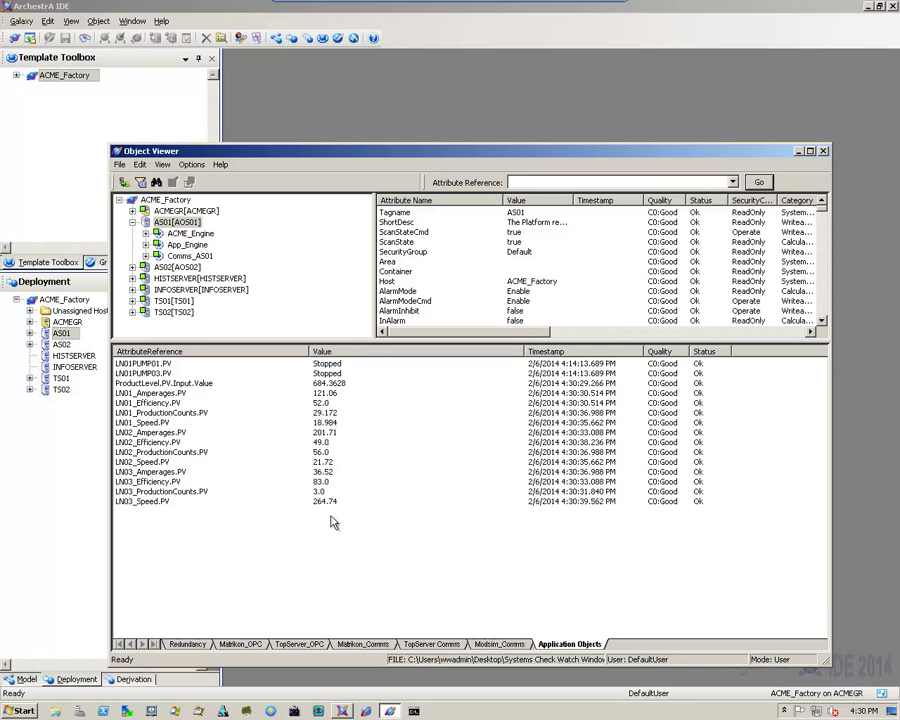
pyautogui.click(186, 645)
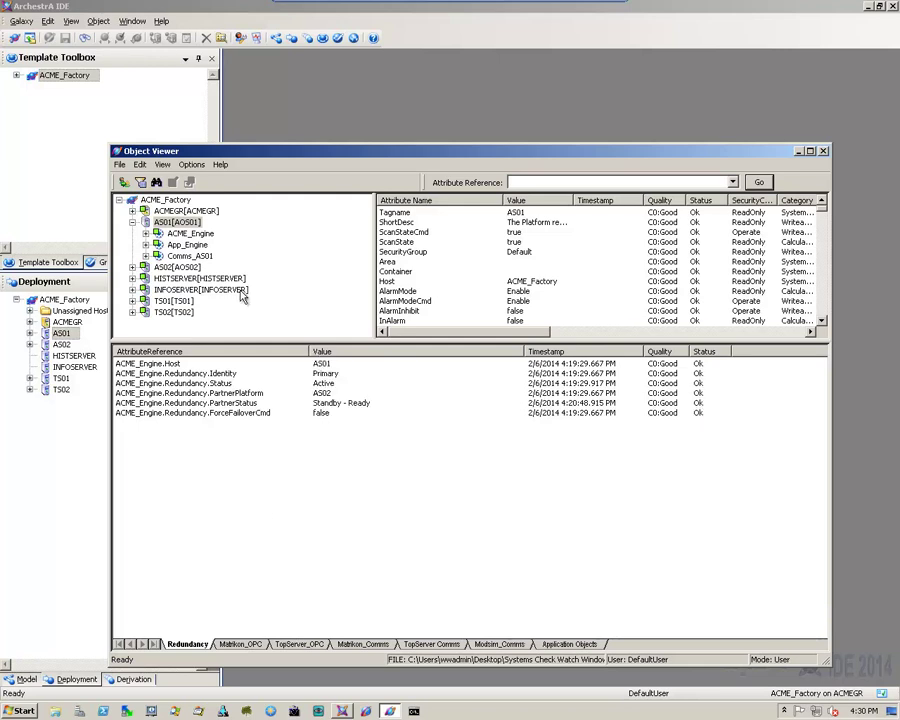
# Step: Exit Object Viewer and then exit the ArchestrA IDE via Galaxy > Exit
pyautogui.click(119, 165)
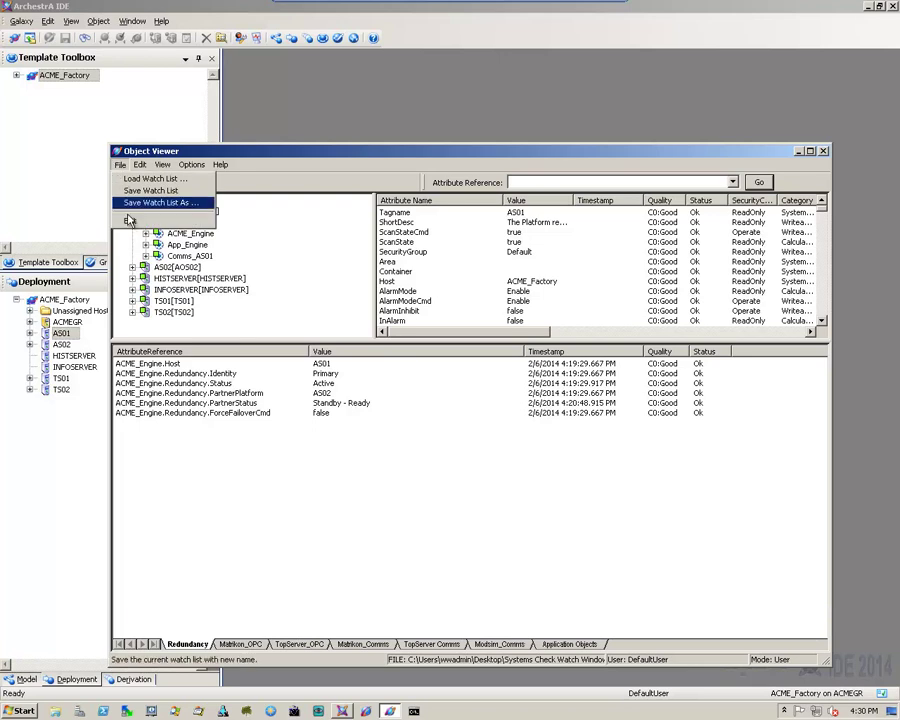
pyautogui.click(126, 223)
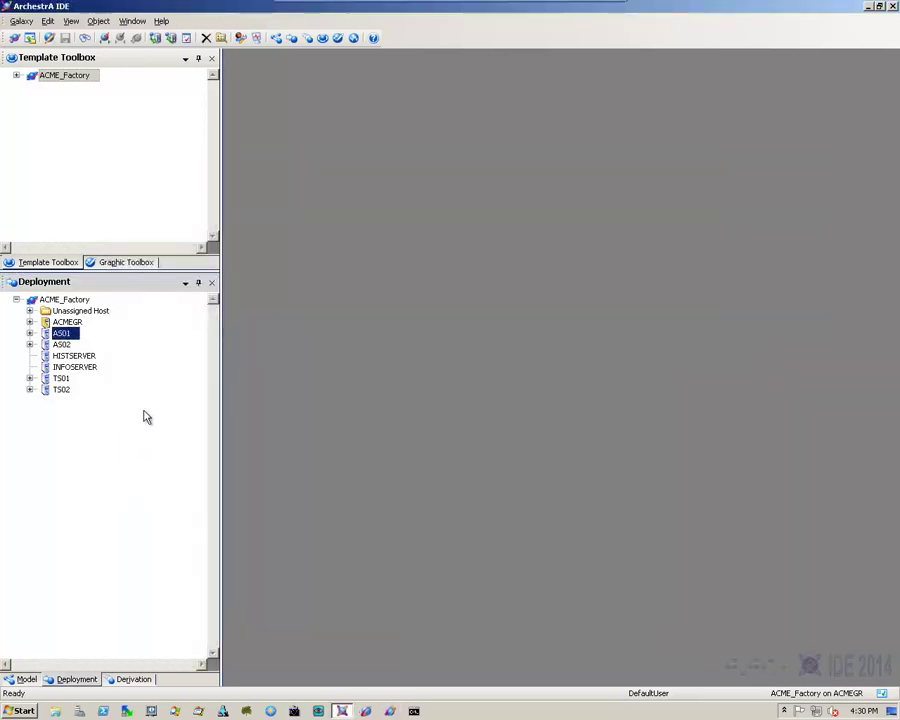
pyautogui.click(20, 22)
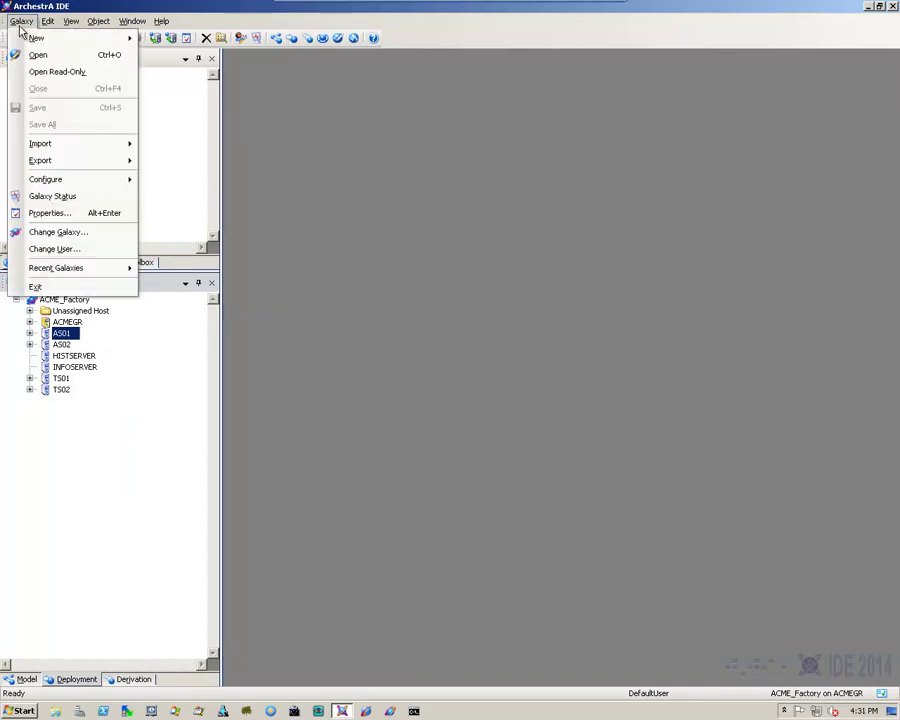
pyautogui.click(38, 288)
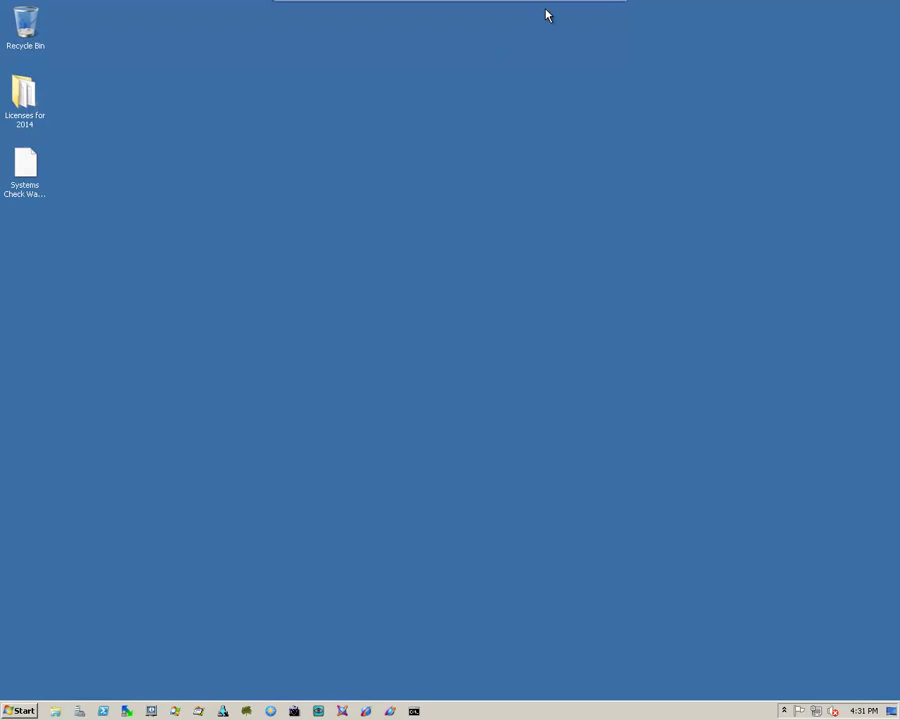
# Step: Leave full screen and close the ACMEGR console window
pyautogui.moveTo(570, 12)
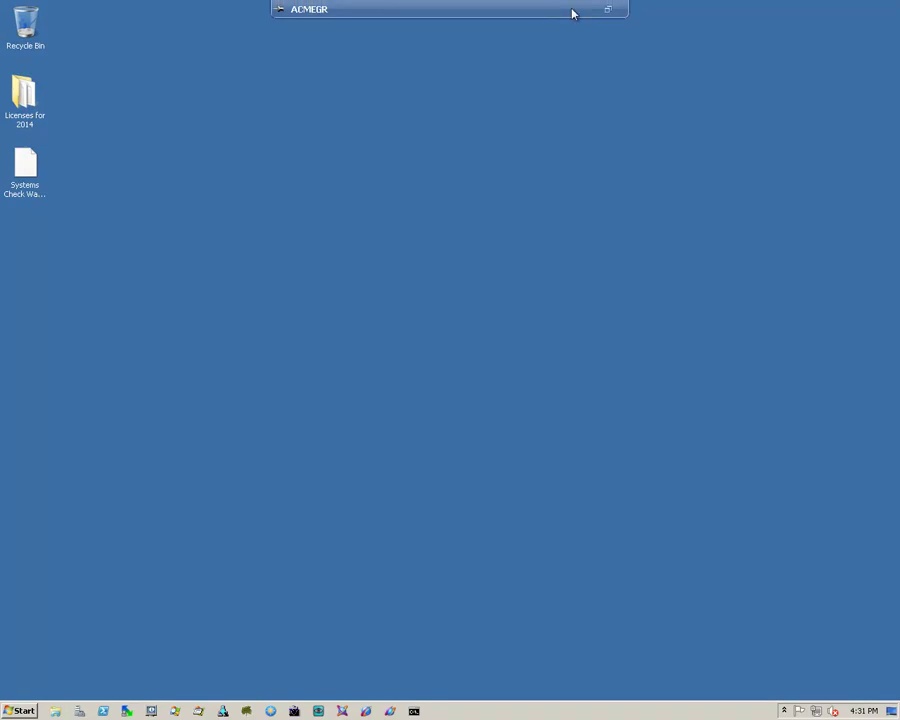
pyautogui.click(604, 10)
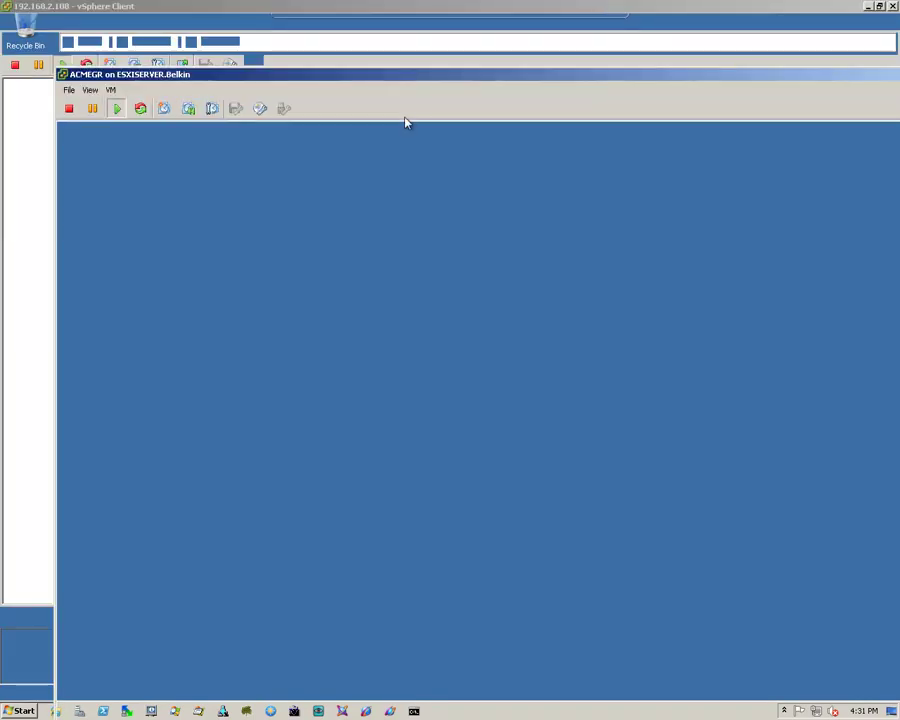
pyautogui.click(68, 89)
pyautogui.click(88, 104)
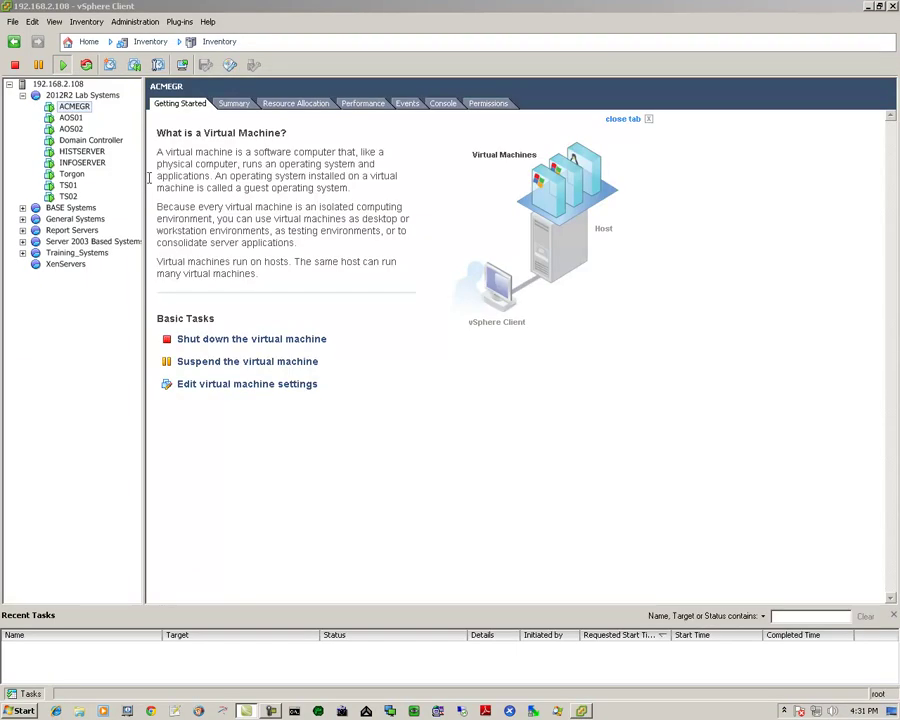
# Step: Open the HISTSERVER virtual machine's console in full screen
pyautogui.click(72, 153)
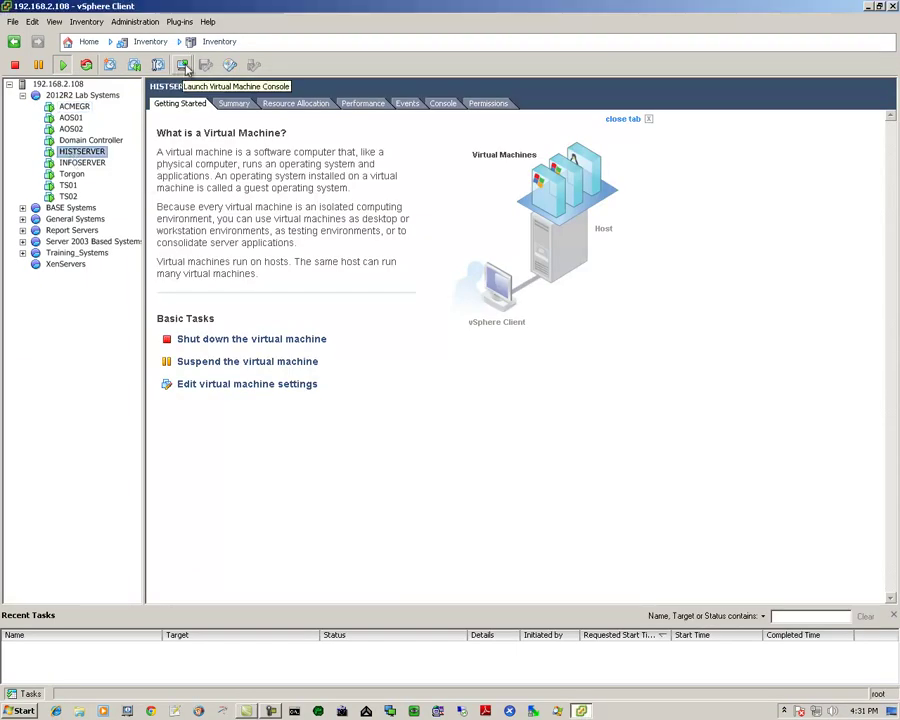
pyautogui.click(182, 65)
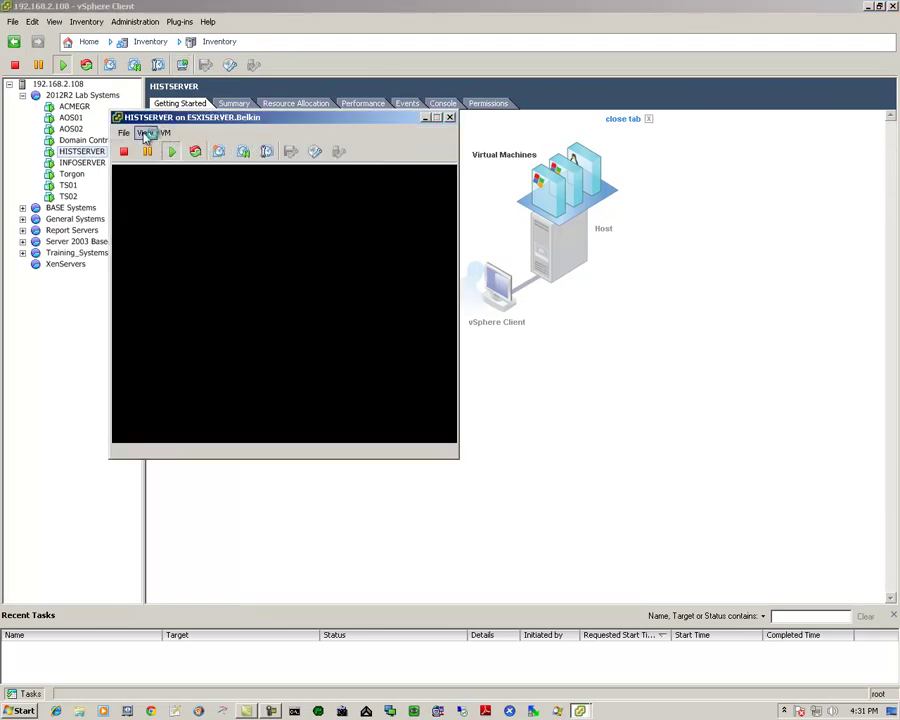
pyautogui.click(146, 134)
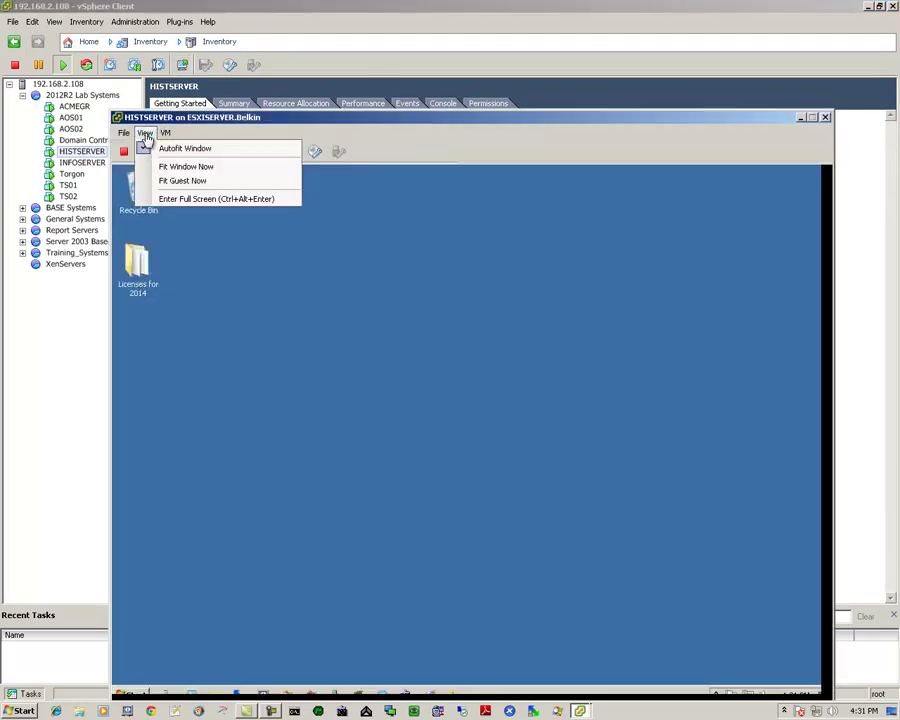
pyautogui.click(186, 199)
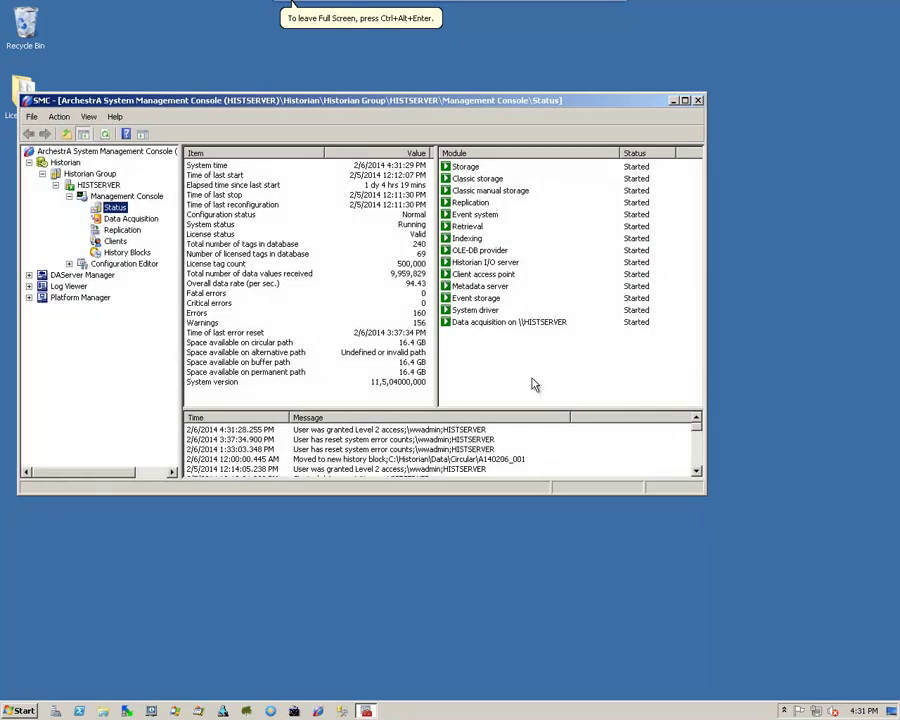
# Step: Maximize the System Management Console window showing HISTSERVER's Historian status
pyautogui.click(686, 101)
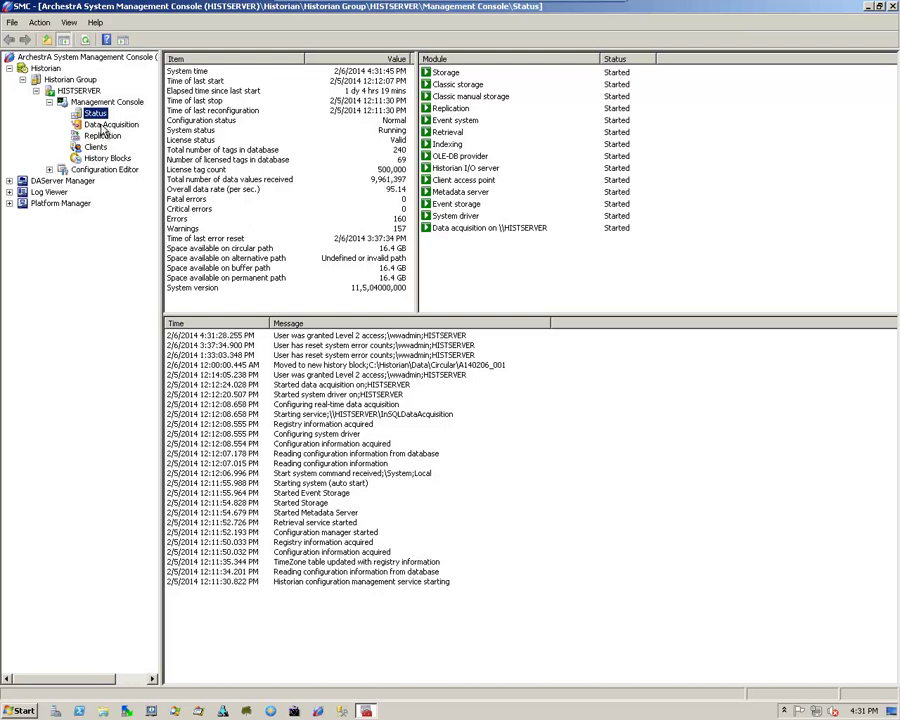
# Step: Show Data Acquisition, widen the Tags column, and inspect the AOS01 !40/!41 and ACMEGR !33 topics
pyautogui.click(102, 125)
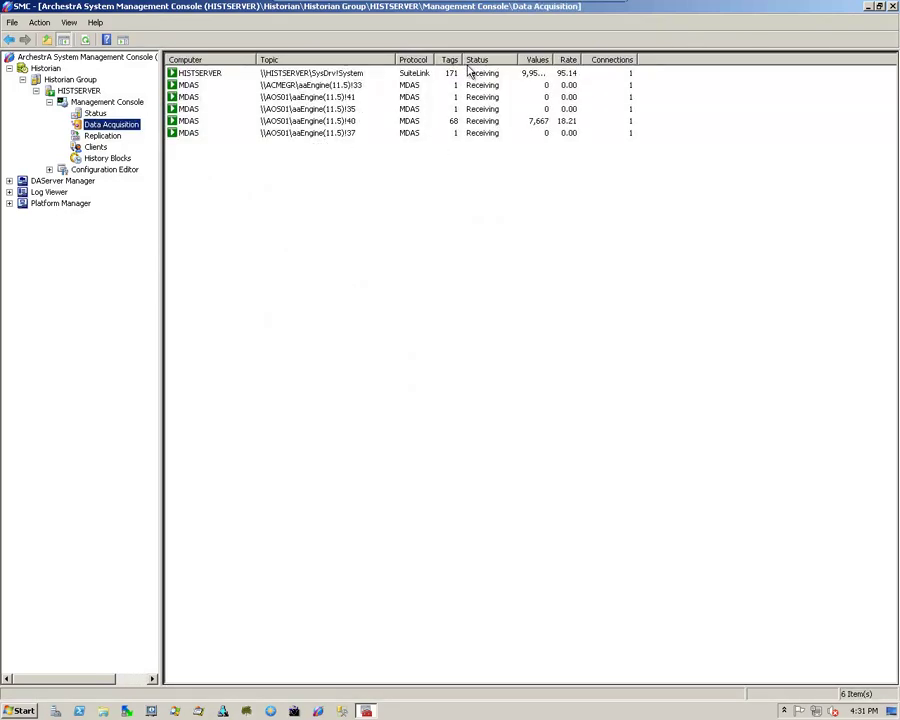
pyautogui.moveTo(461, 59); pyautogui.dragTo(522, 60)
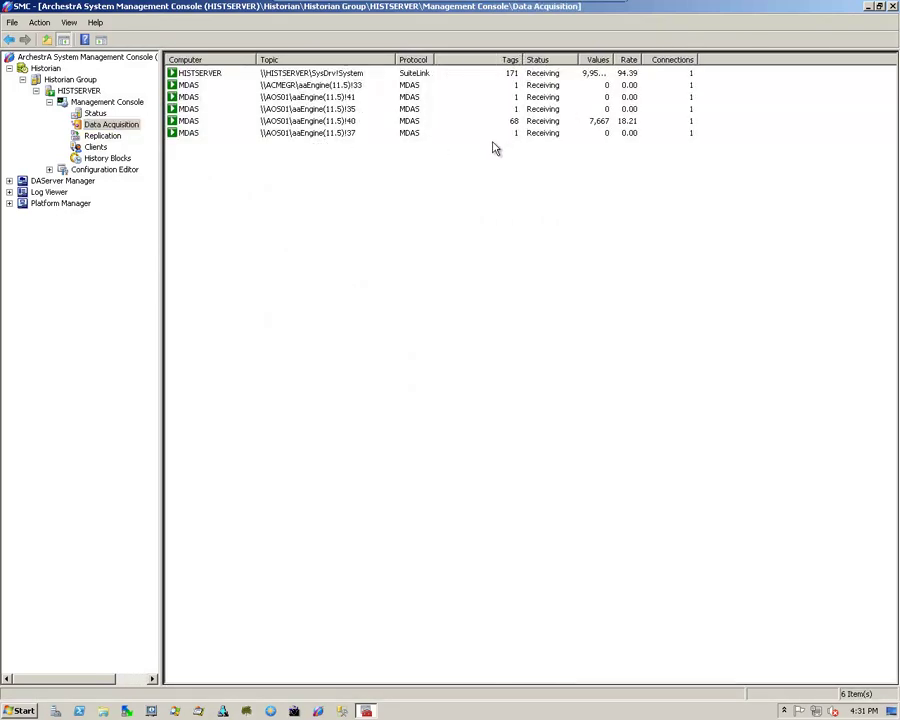
pyautogui.click(314, 121)
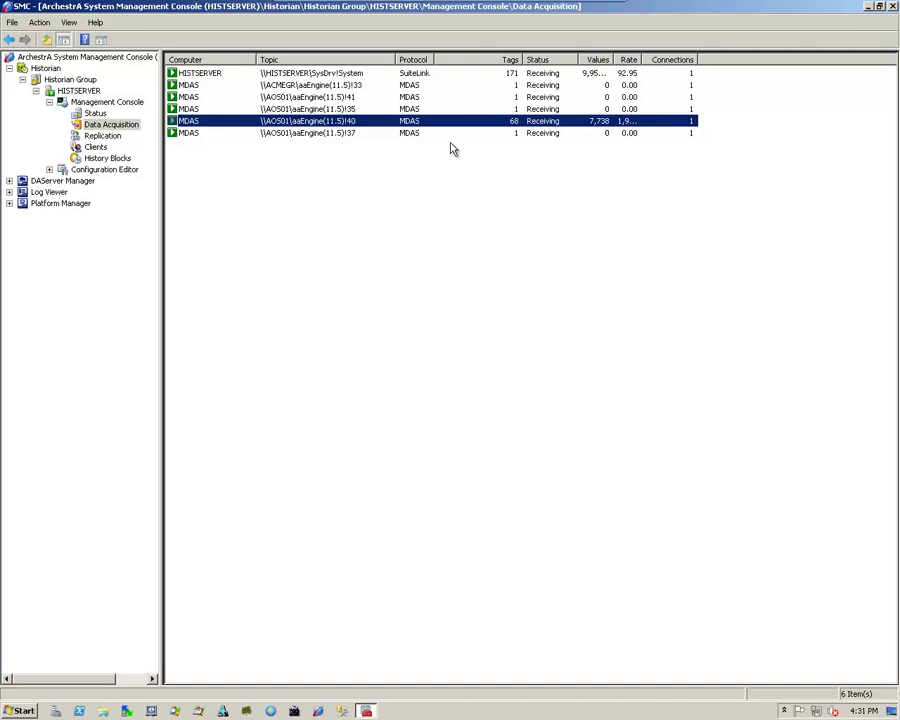
pyautogui.click(288, 96)
pyautogui.click(295, 120)
pyautogui.click(288, 97)
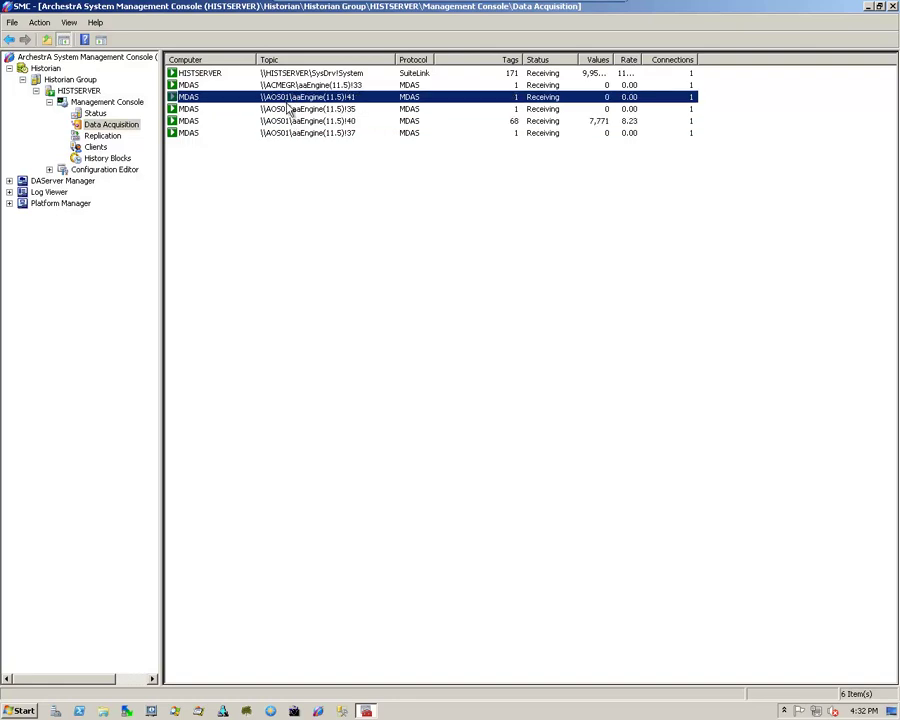
pyautogui.click(287, 87)
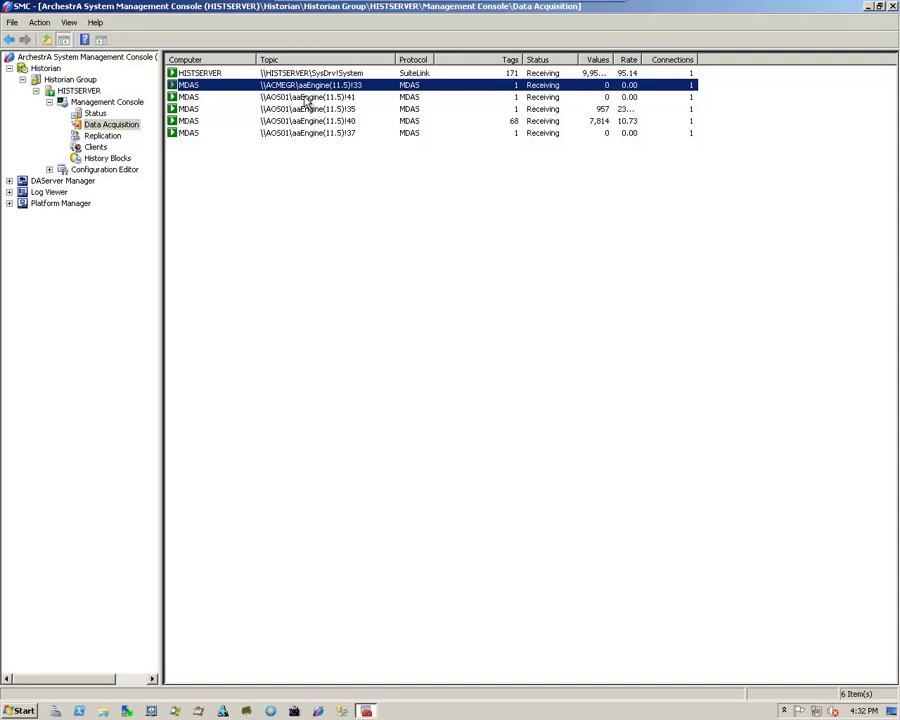
# Step: Check the connected Clients, then return to Data Acquisition and widen the Values column
pyautogui.click(106, 148)
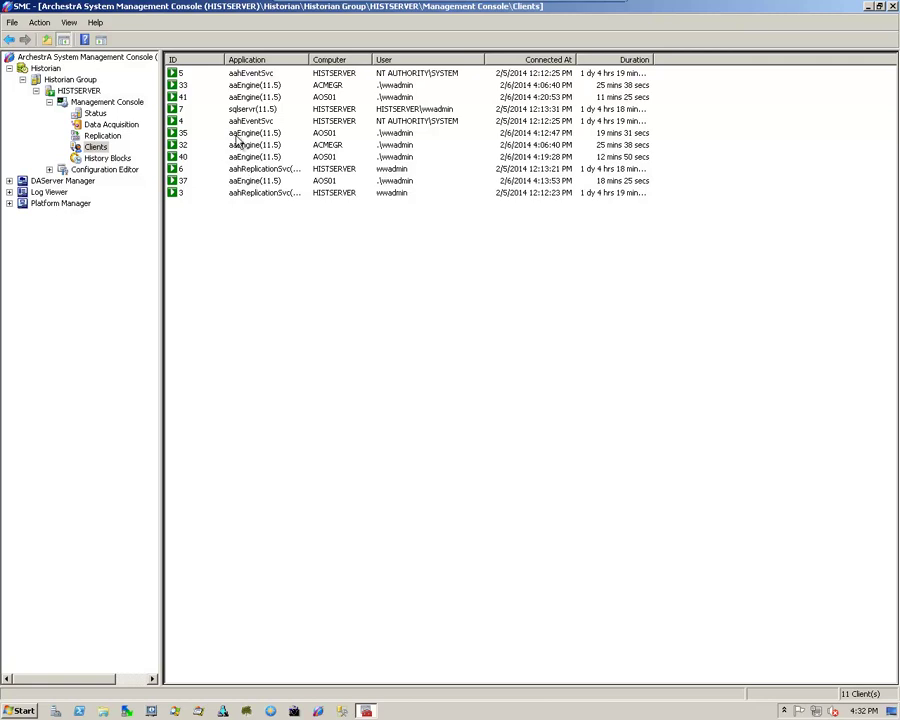
pyautogui.click(118, 125)
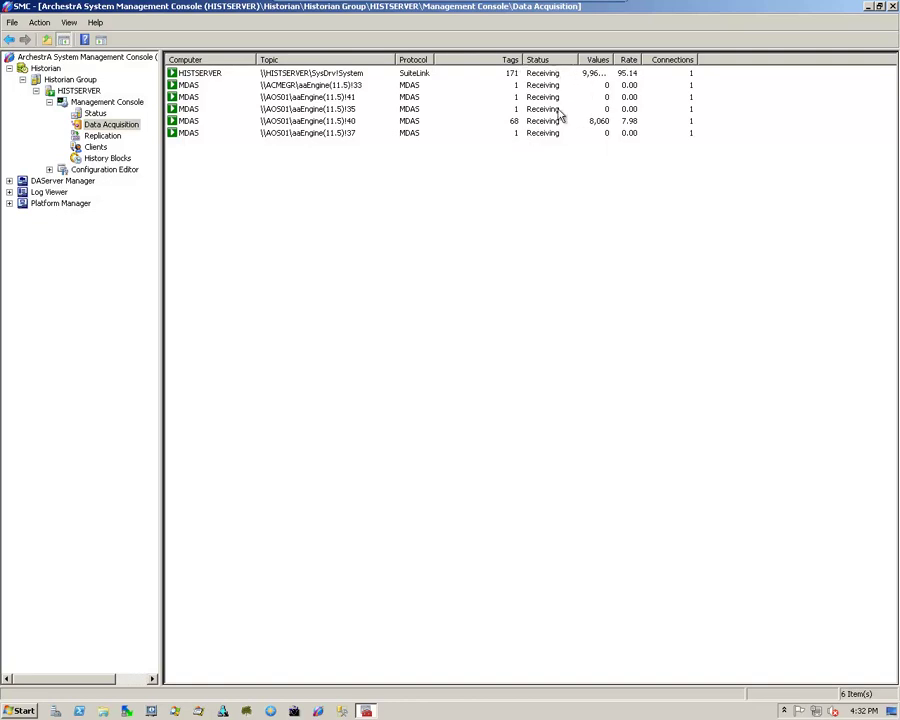
pyautogui.moveTo(612, 60); pyautogui.dragTo(663, 60)
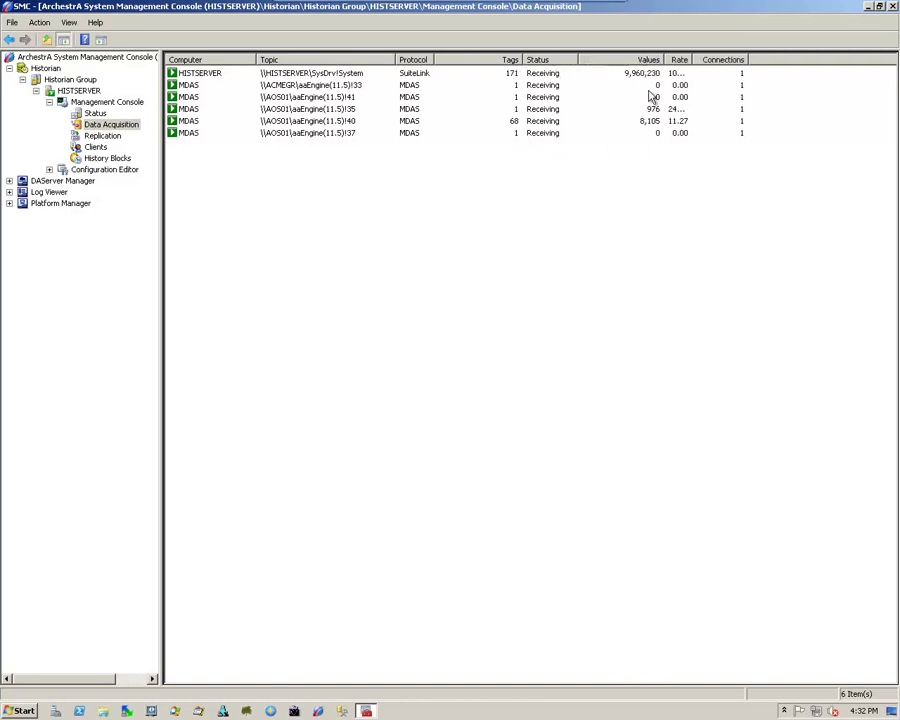
pyautogui.click(646, 121)
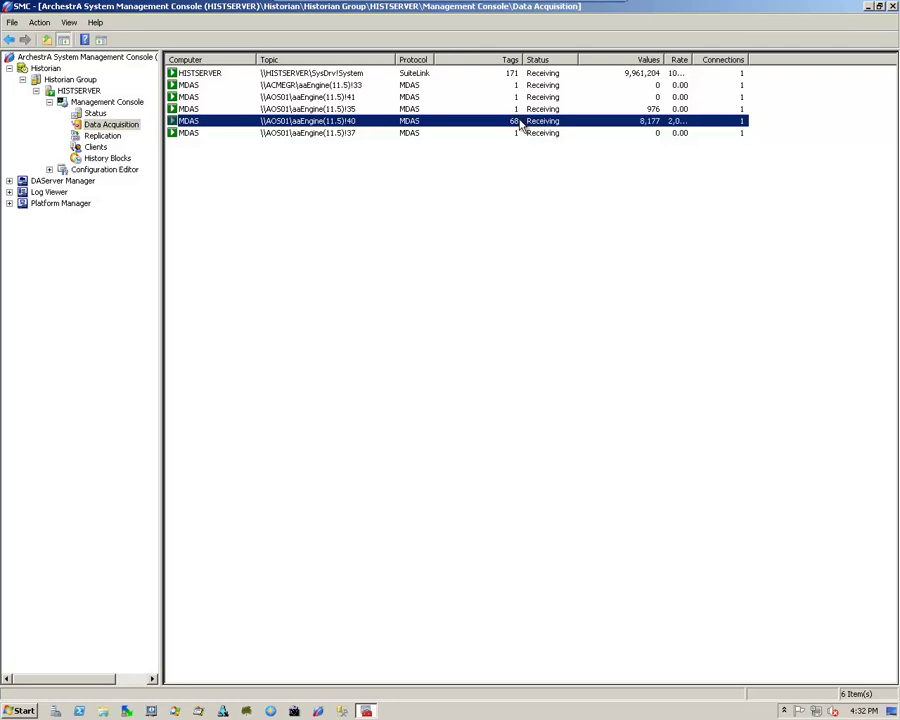
# Step: Exit the System Management Console and close the HISTSERVER console window
pyautogui.click(11, 24)
pyautogui.click(14, 48)
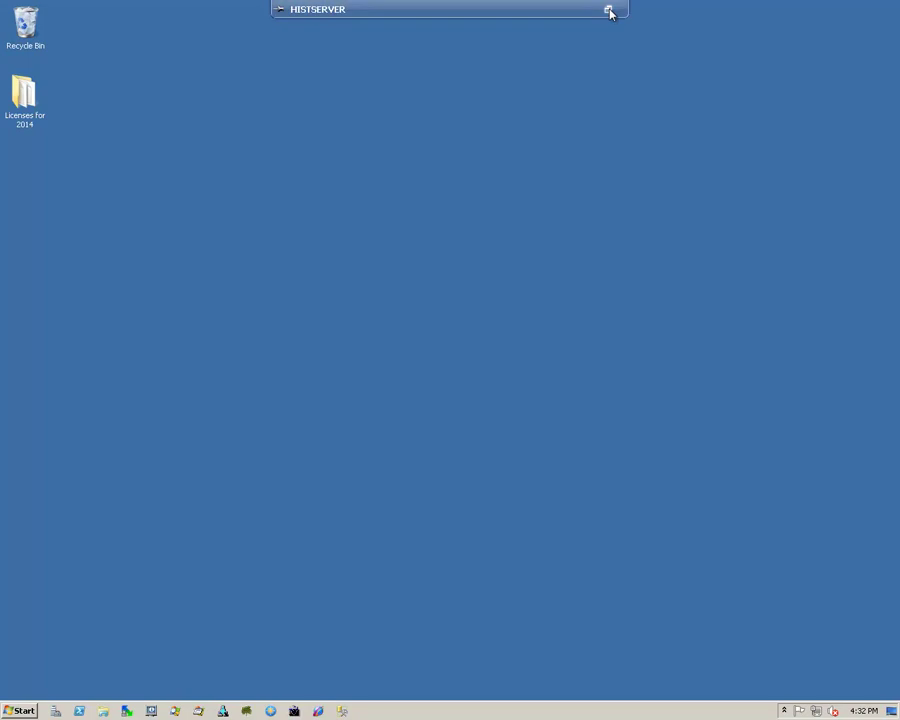
pyautogui.click(609, 10)
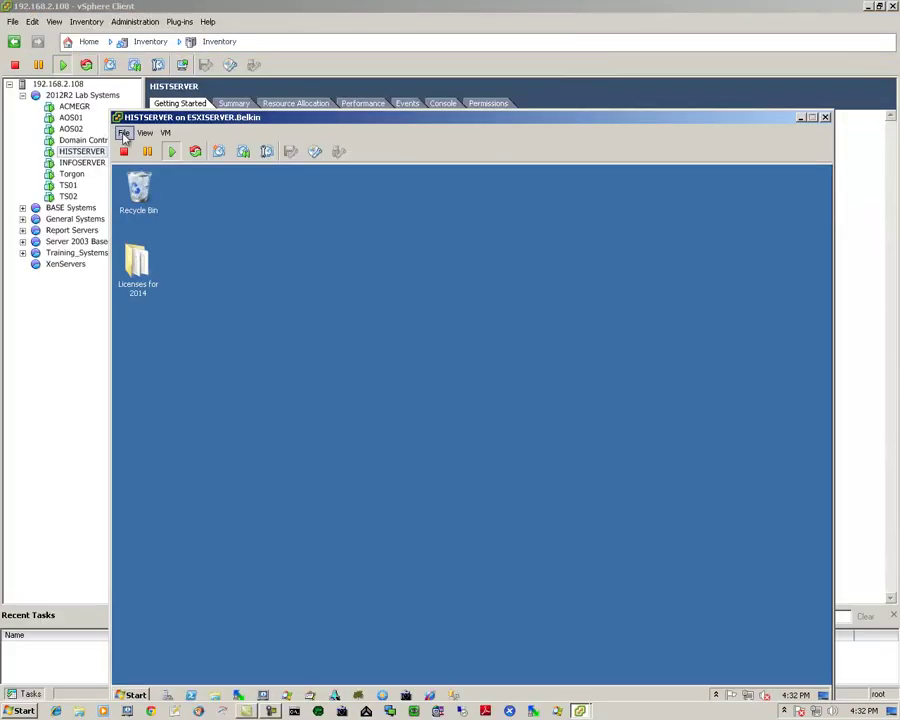
pyautogui.click(124, 132)
pyautogui.click(152, 149)
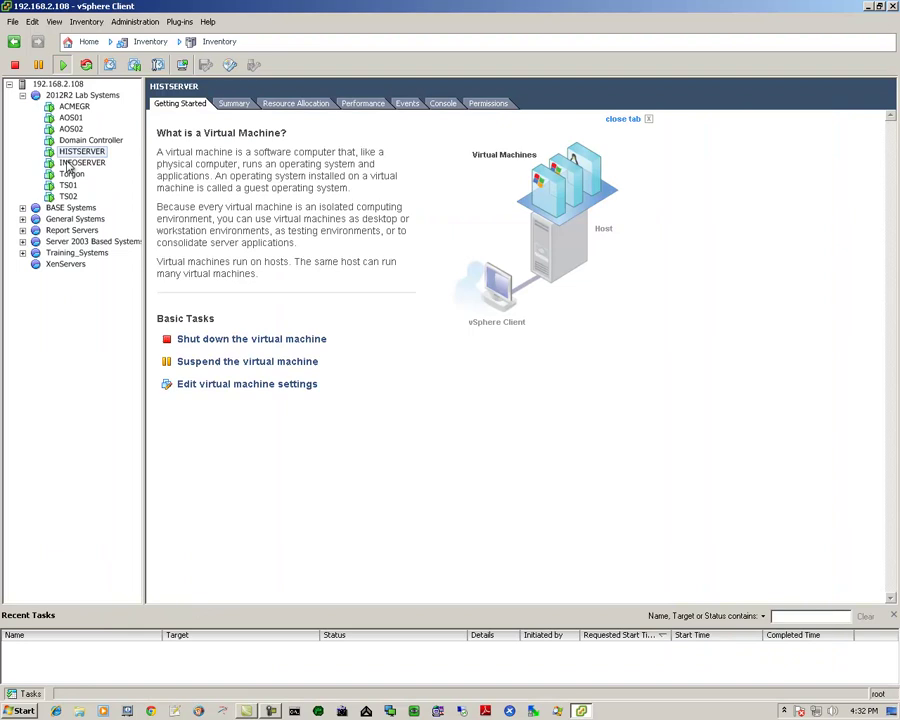
# Step: Open the INFOSERVER virtual machine's console in full screen
pyautogui.click(70, 164)
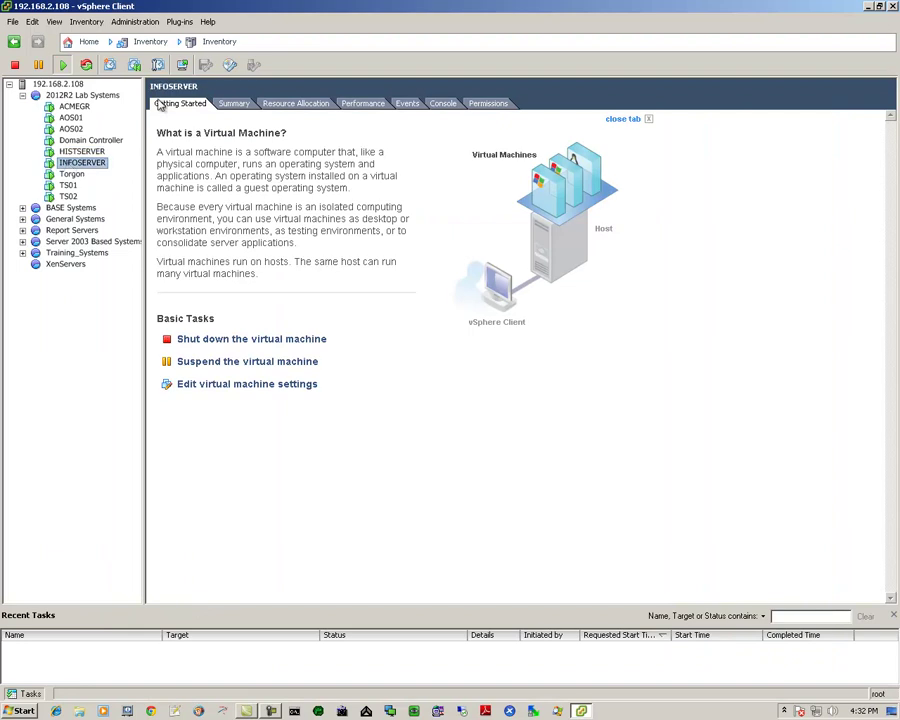
pyautogui.click(182, 65)
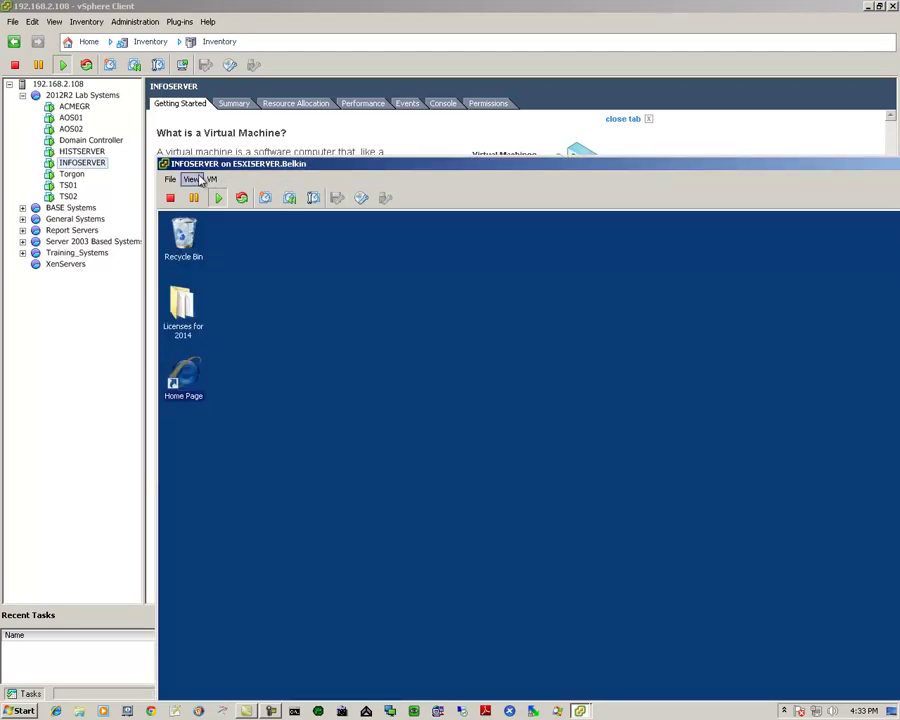
pyautogui.click(192, 179)
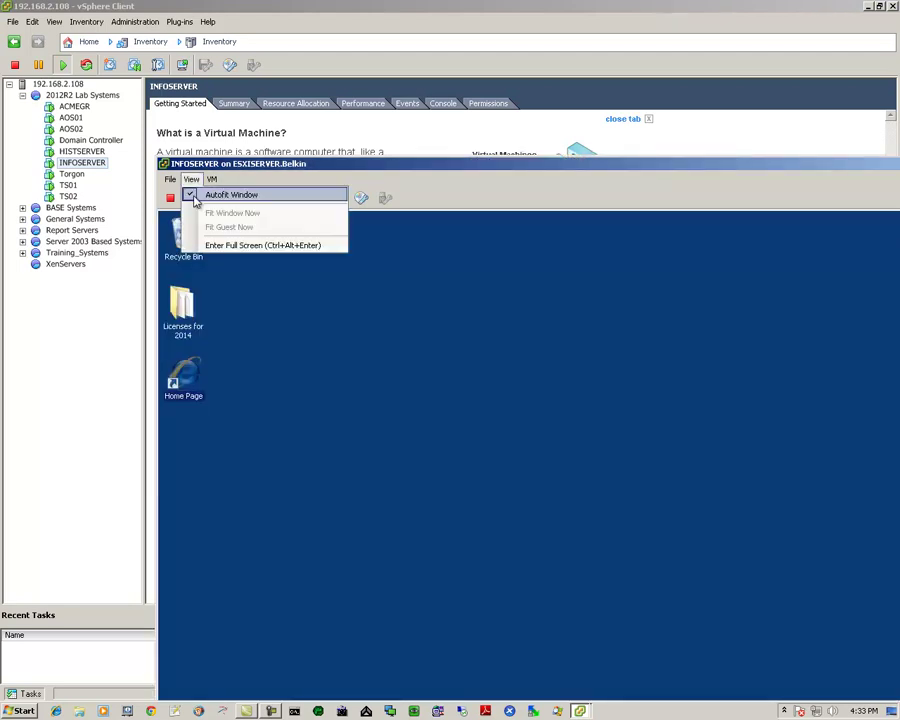
pyautogui.click(184, 244)
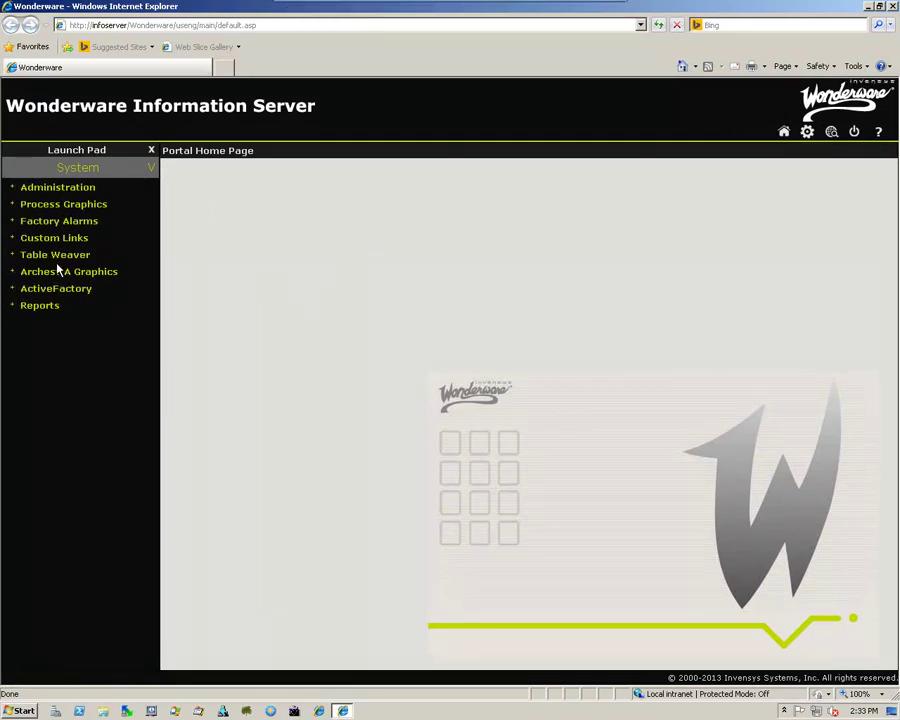
# Step: Open the ActiveFactory trend, add LN01_Amperages.PV, LN01 production count and LN01PUMP03.PV, and go live
pyautogui.click(45, 290)
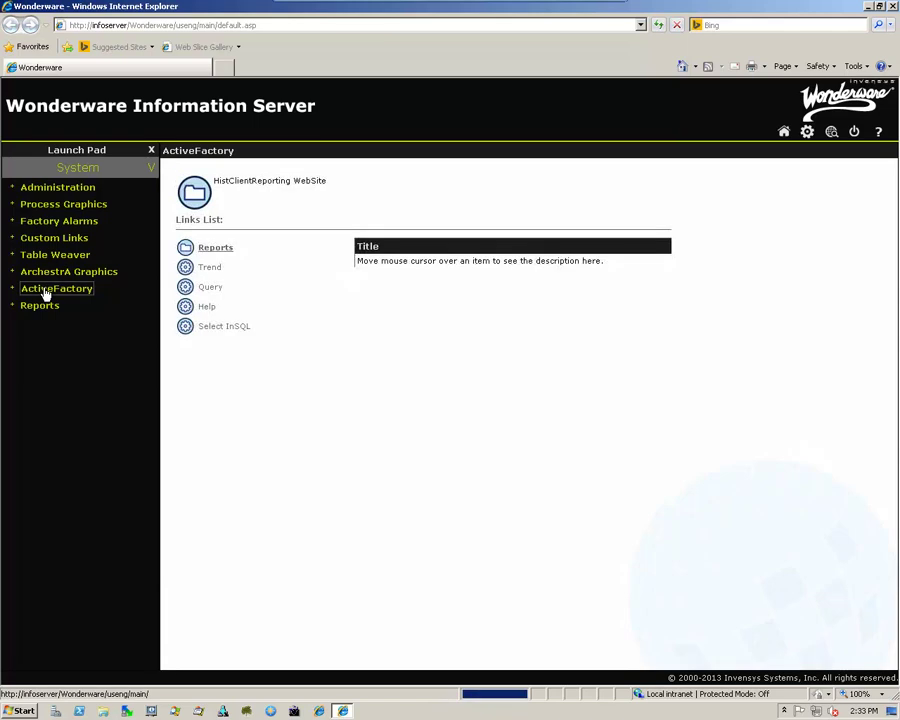
pyautogui.click(210, 268)
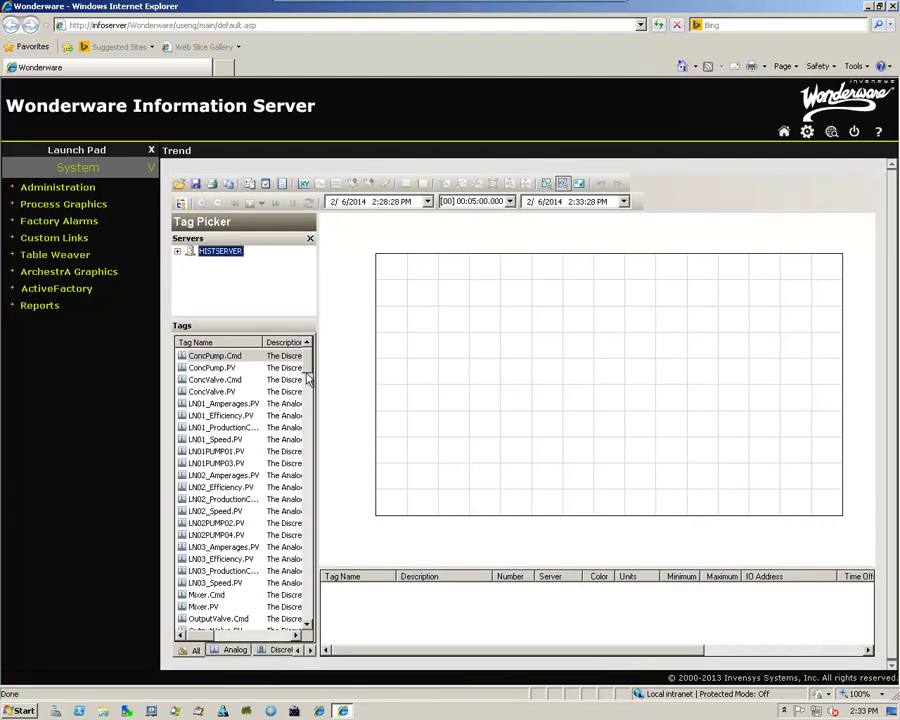
pyautogui.doubleClick(212, 405)
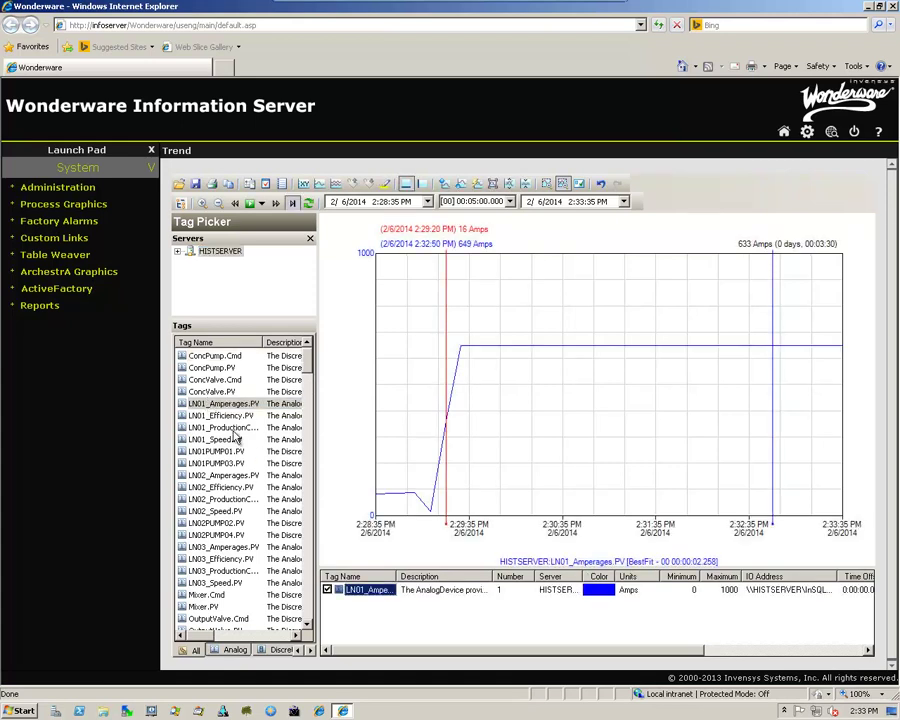
pyautogui.doubleClick(216, 428)
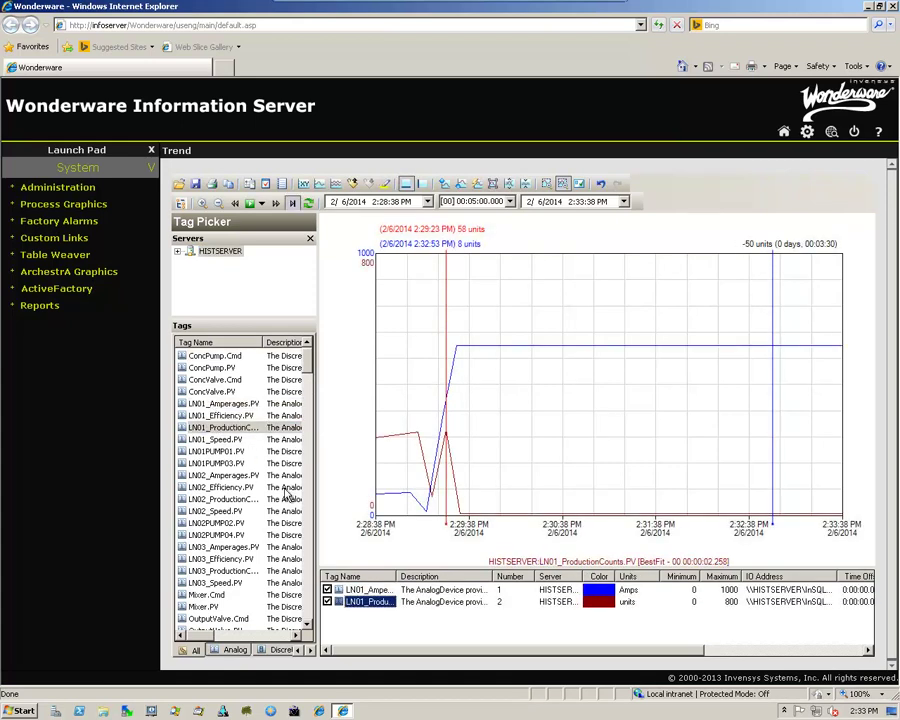
pyautogui.doubleClick(208, 463)
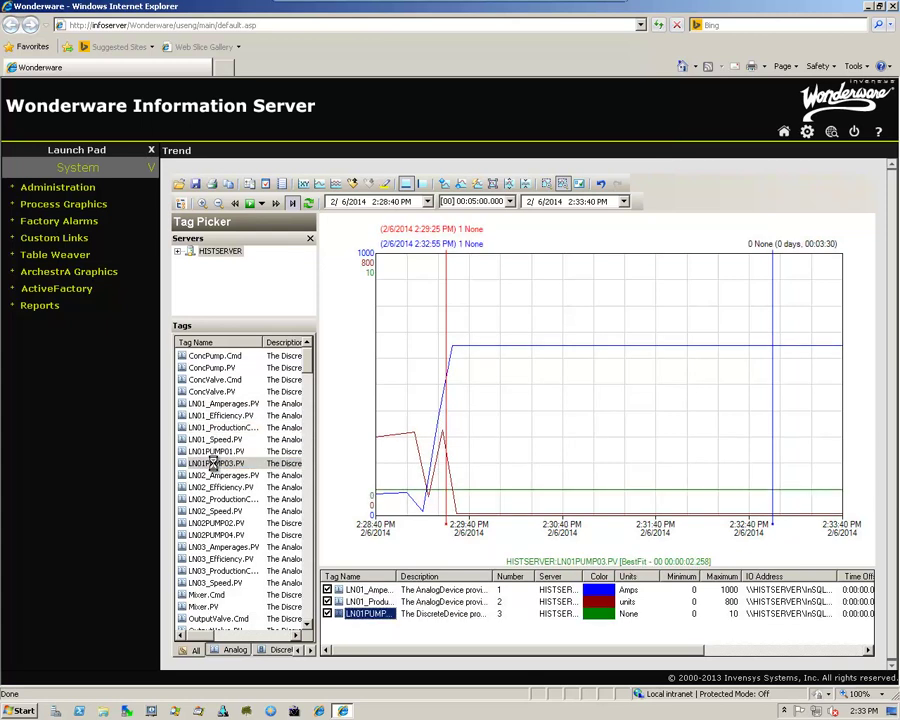
pyautogui.click(250, 202)
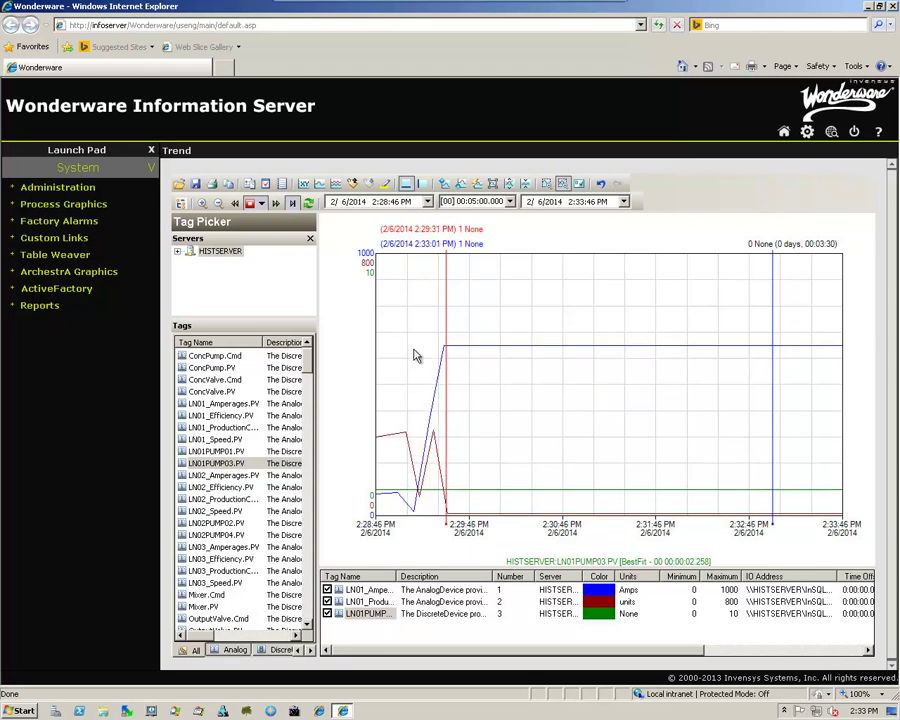
# Step: Add LN02_Amperages.PV and LN01_Speed.PV, check values at 2:29:18 PM, resume live, and log off
pyautogui.doubleClick(222, 476)
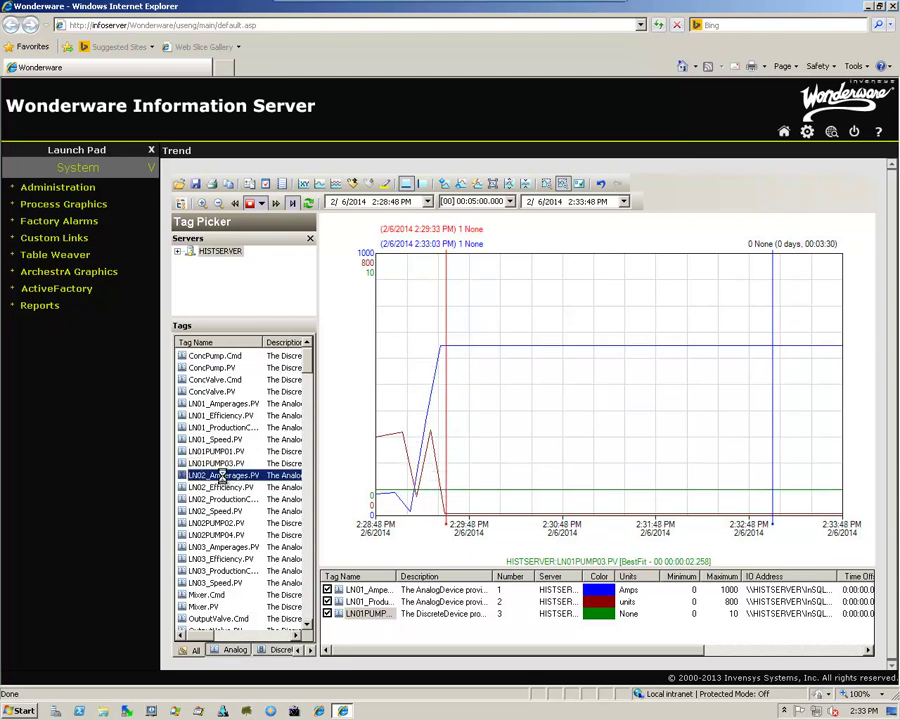
pyautogui.doubleClick(216, 440)
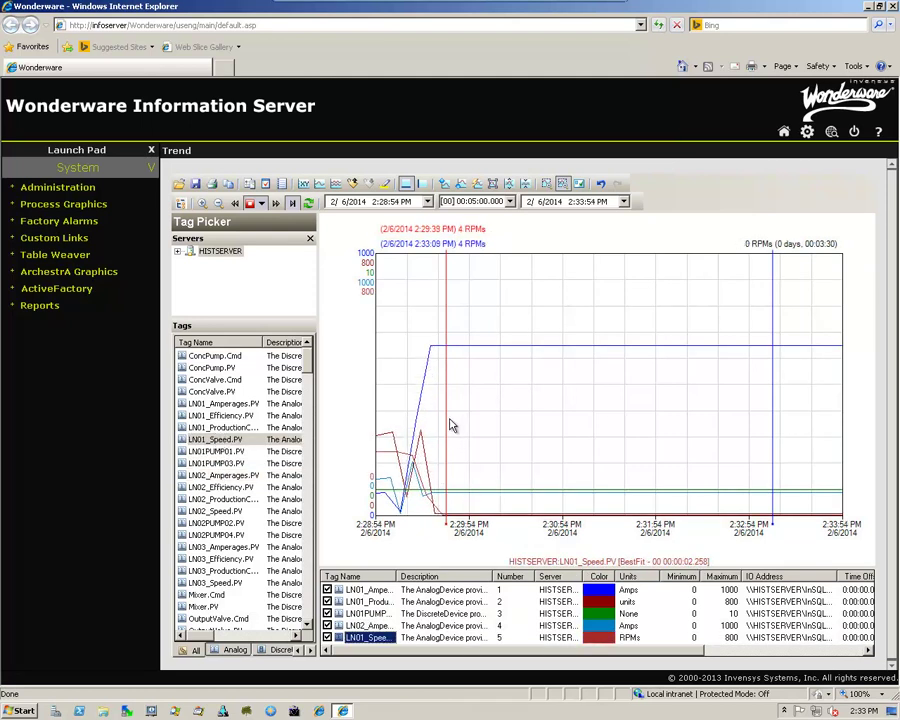
pyautogui.moveTo(446, 420); pyautogui.dragTo(410, 366)
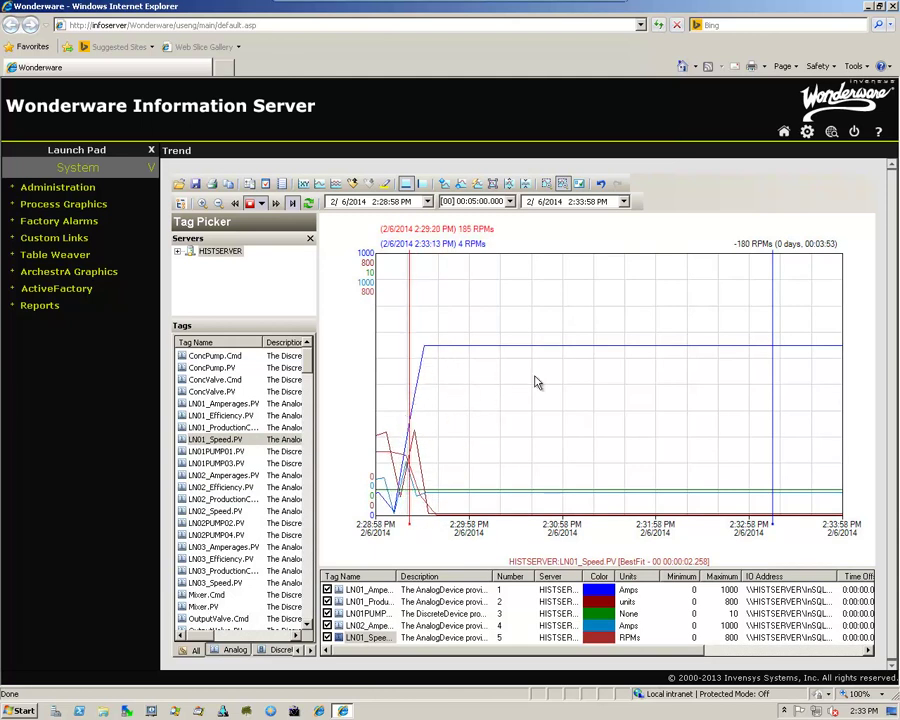
pyautogui.click(250, 203)
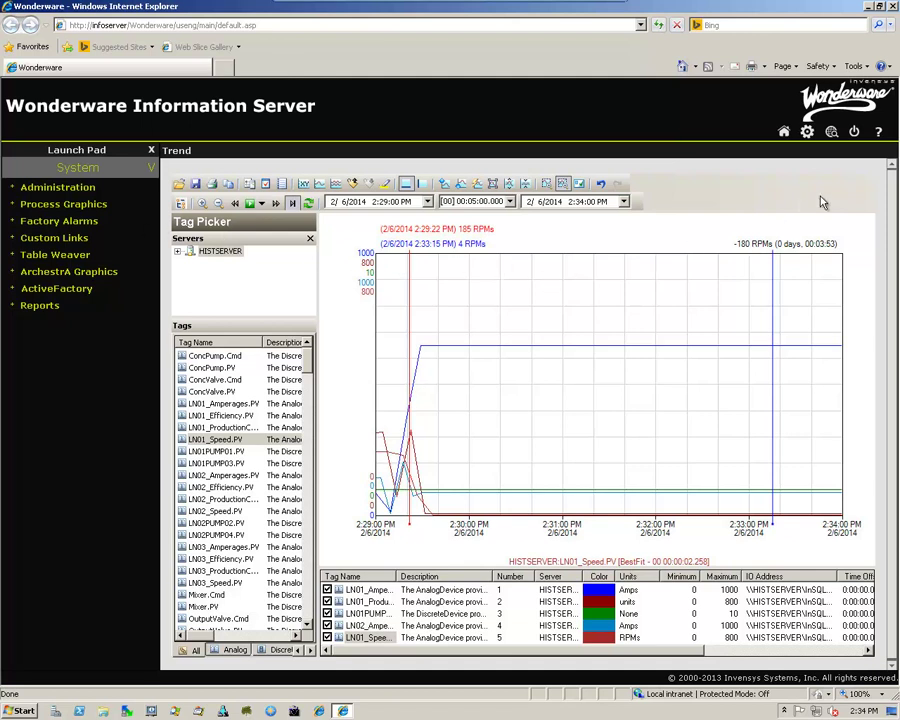
pyautogui.click(855, 133)
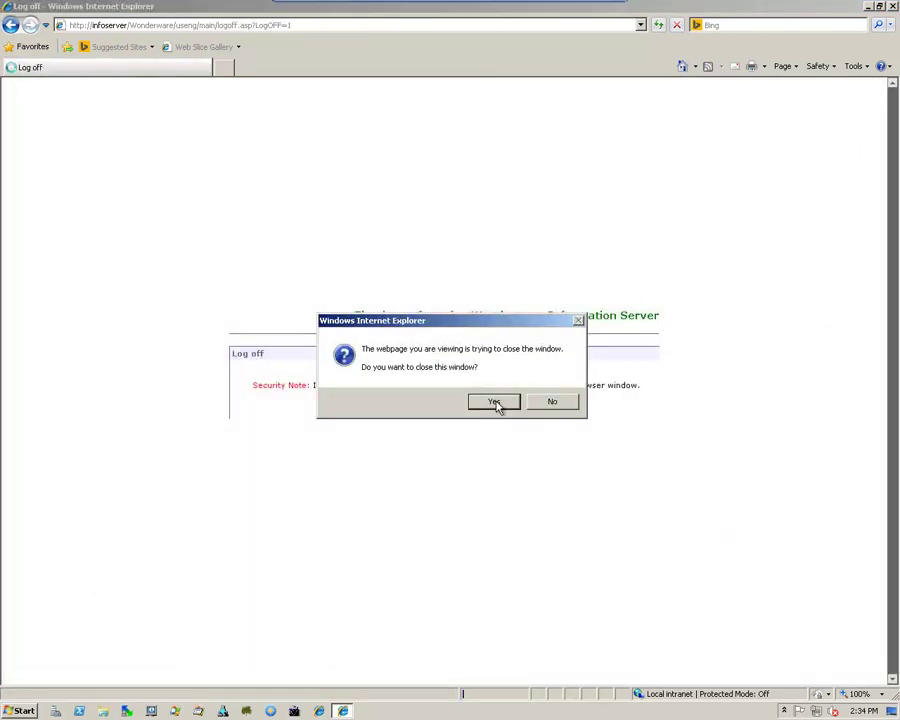
# Step: Confirm closing Internet Explorer, leave full screen and exit the INFOSERVER console
pyautogui.click(497, 404)
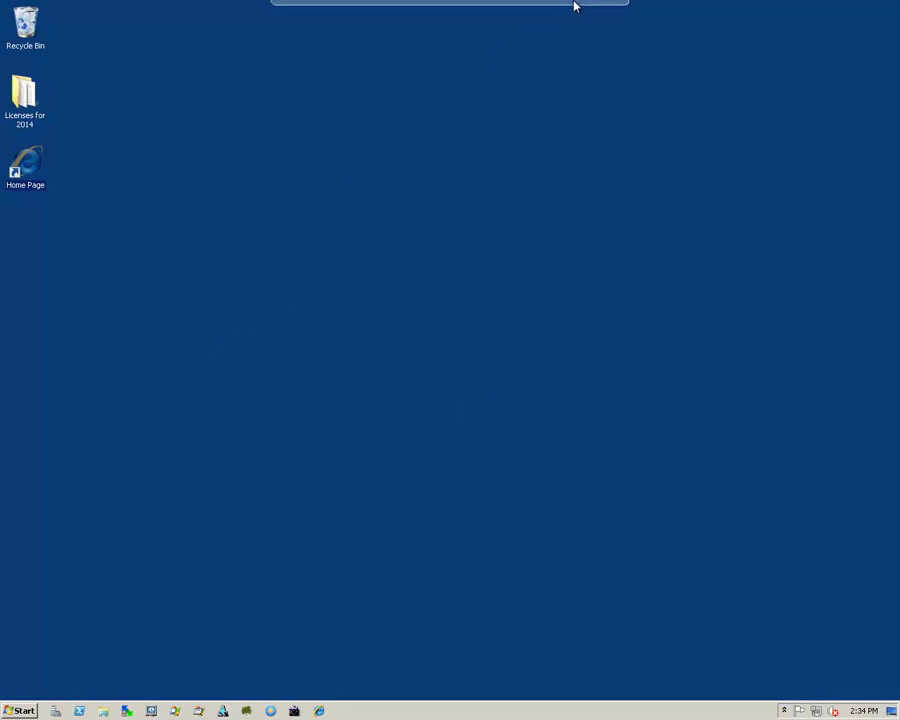
pyautogui.click(609, 11)
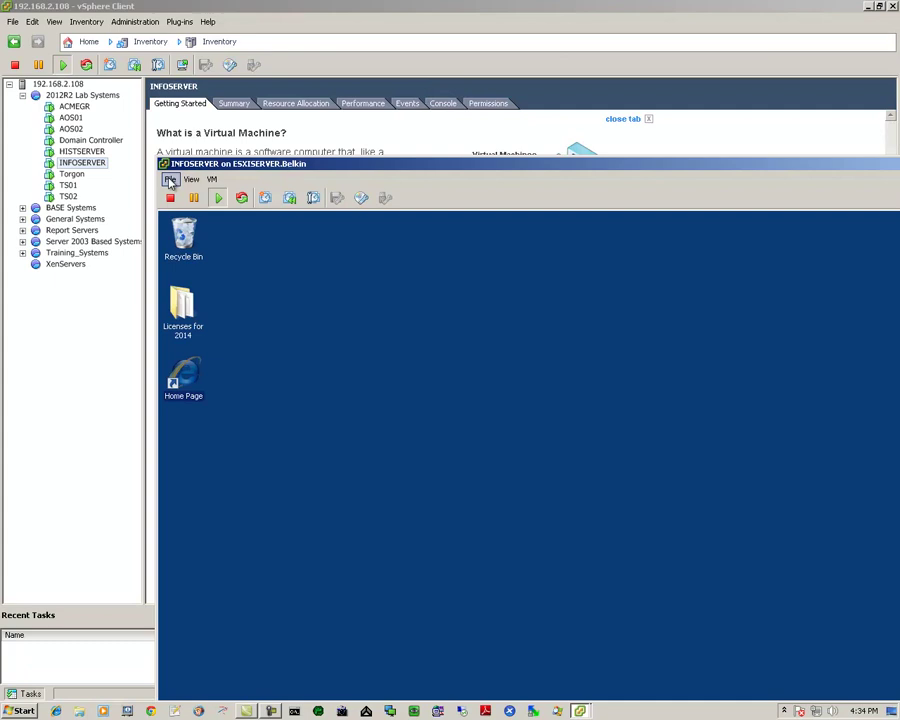
pyautogui.click(170, 179)
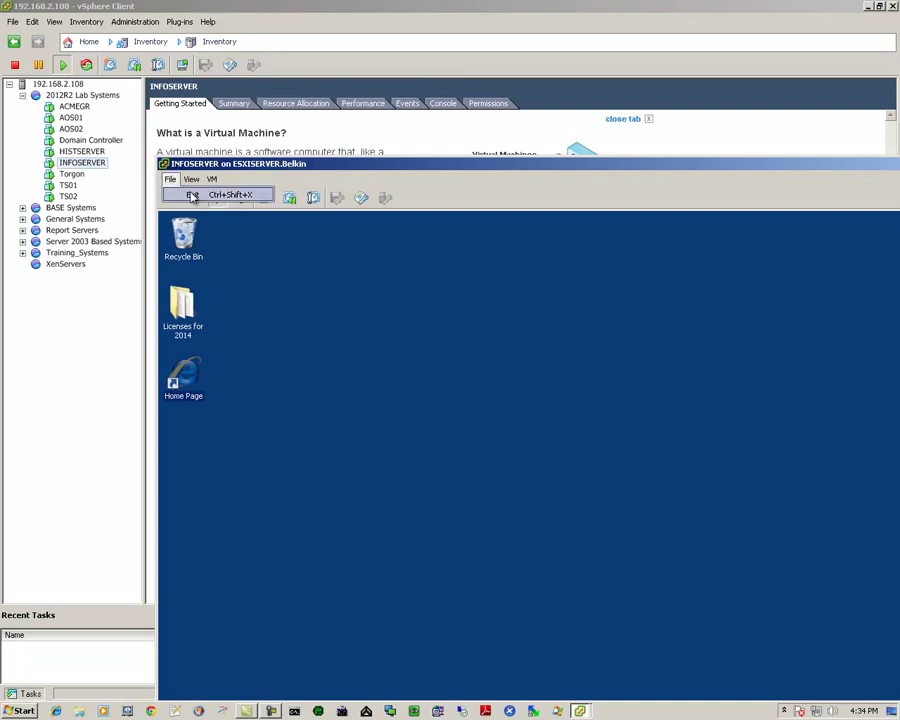
pyautogui.click(193, 196)
# Step: Open the TS01 virtual machine's console and switch it to full screen
pyautogui.click(67, 186)
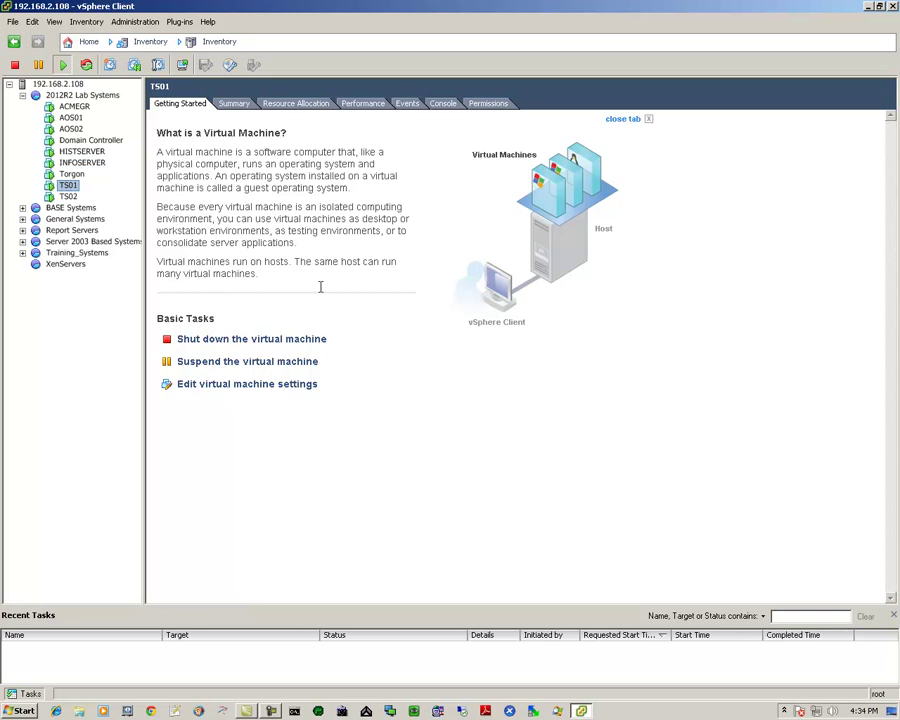
pyautogui.click(182, 64)
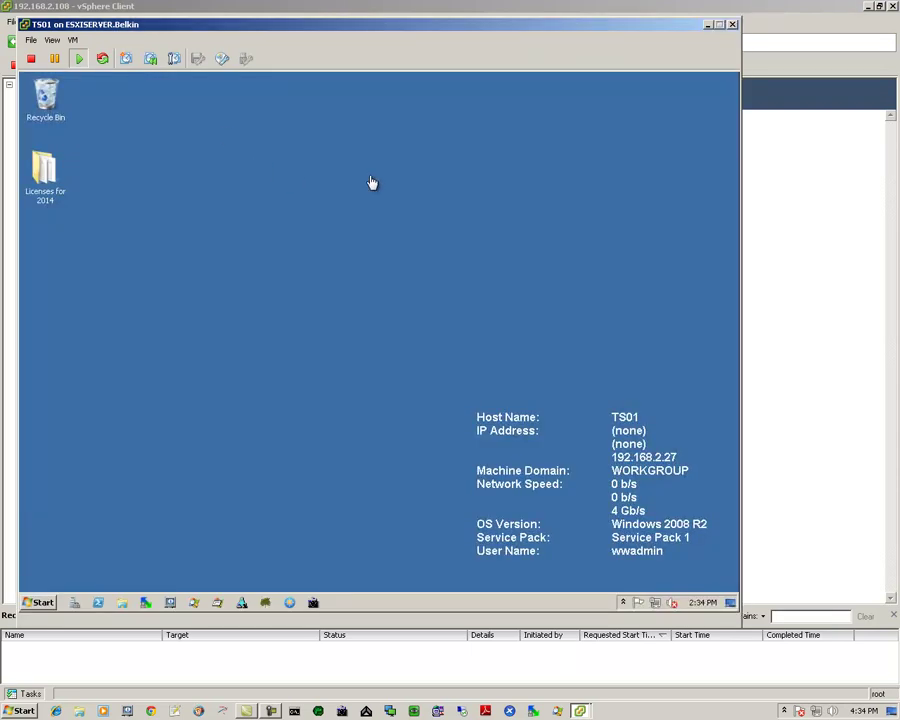
pyautogui.click(52, 40)
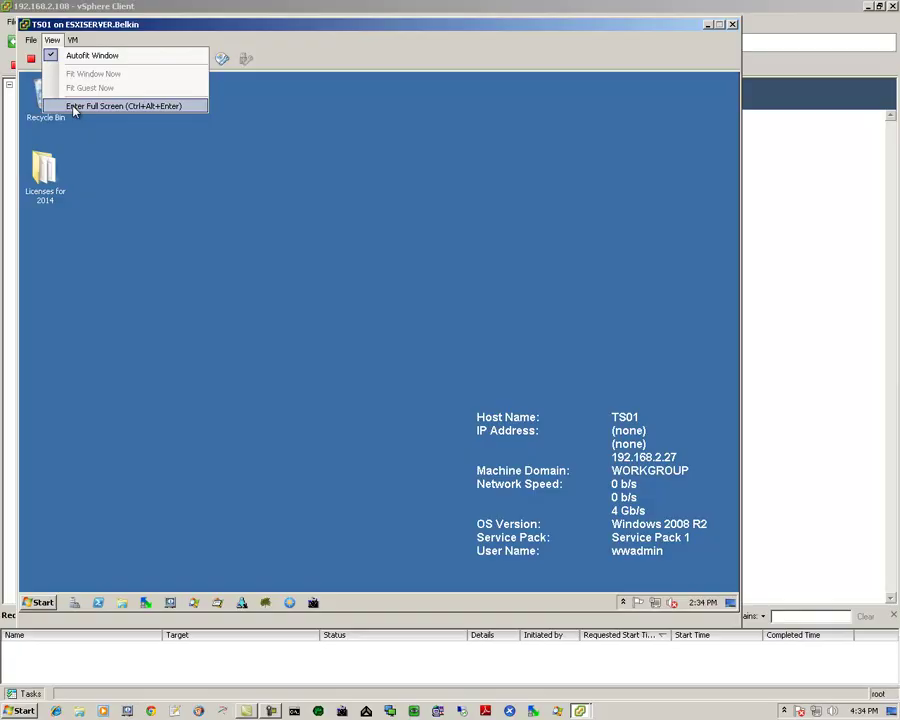
pyautogui.click(60, 104)
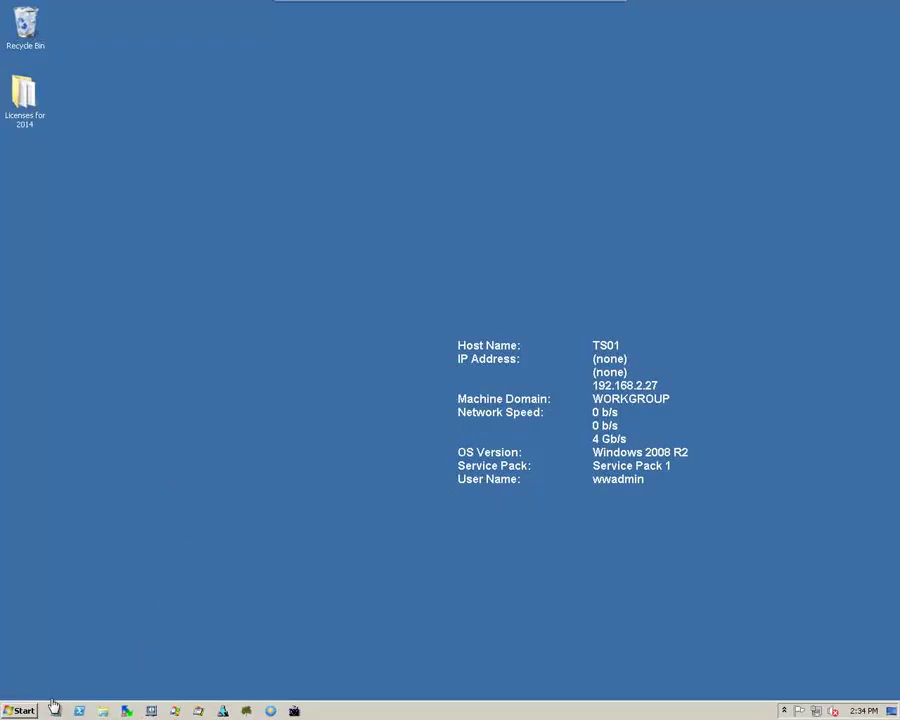
# Step: From InTouch Application Manager, open Demo Application 1024 X 768 in WindowMaker, accepting conversion to 1280x1024
pyautogui.click(20, 708)
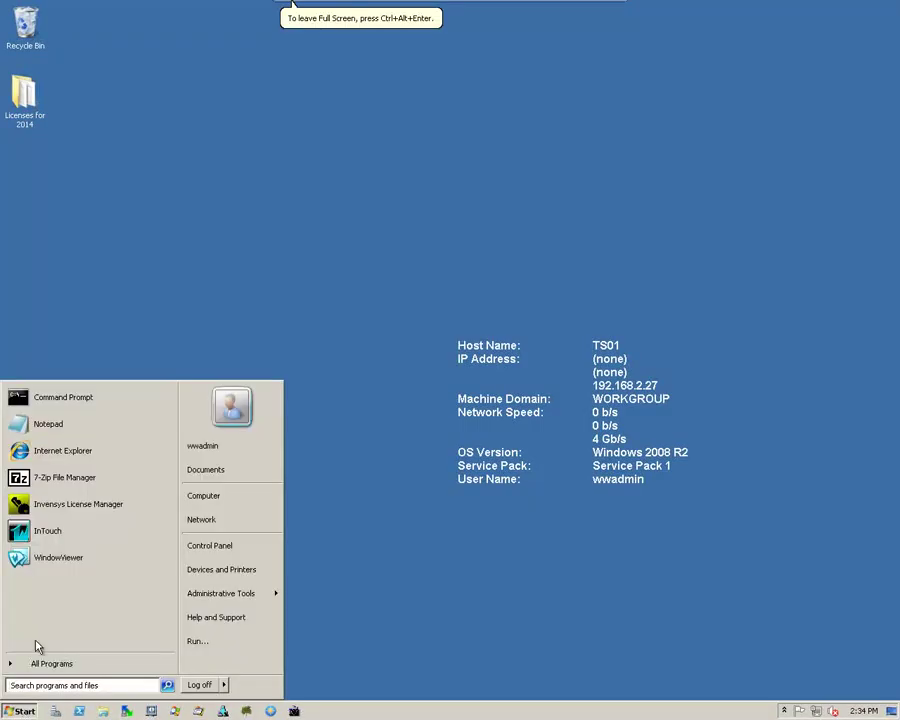
pyautogui.click(48, 535)
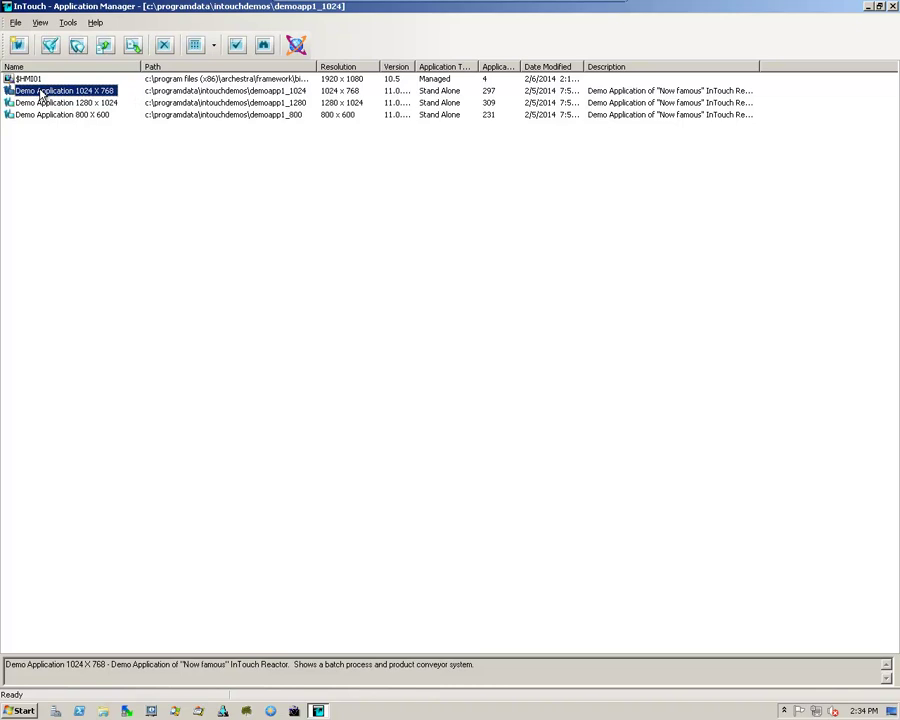
pyautogui.rightClick(42, 93)
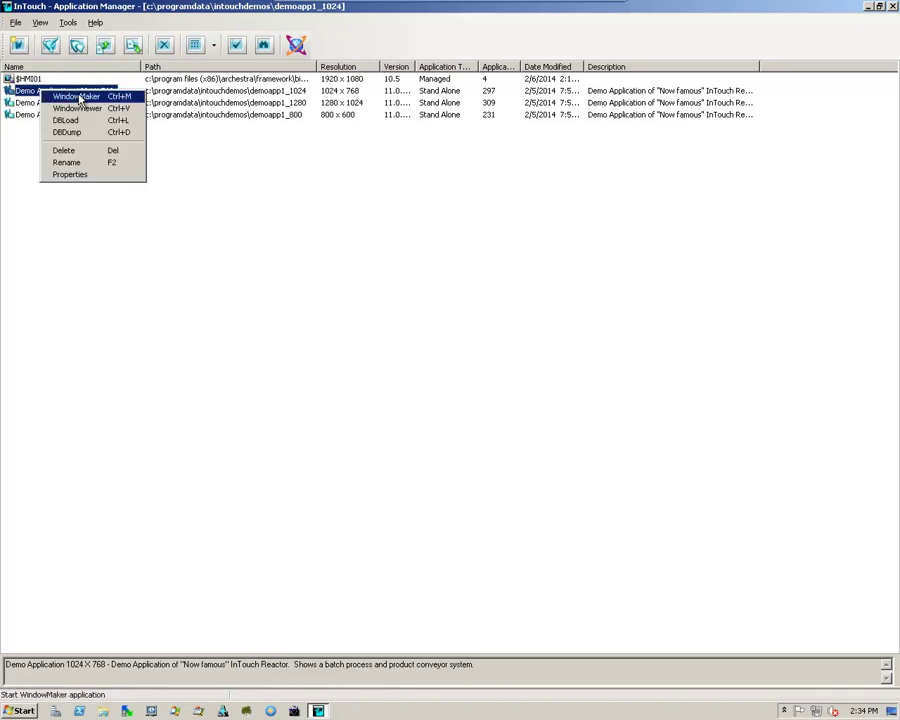
pyautogui.click(78, 92)
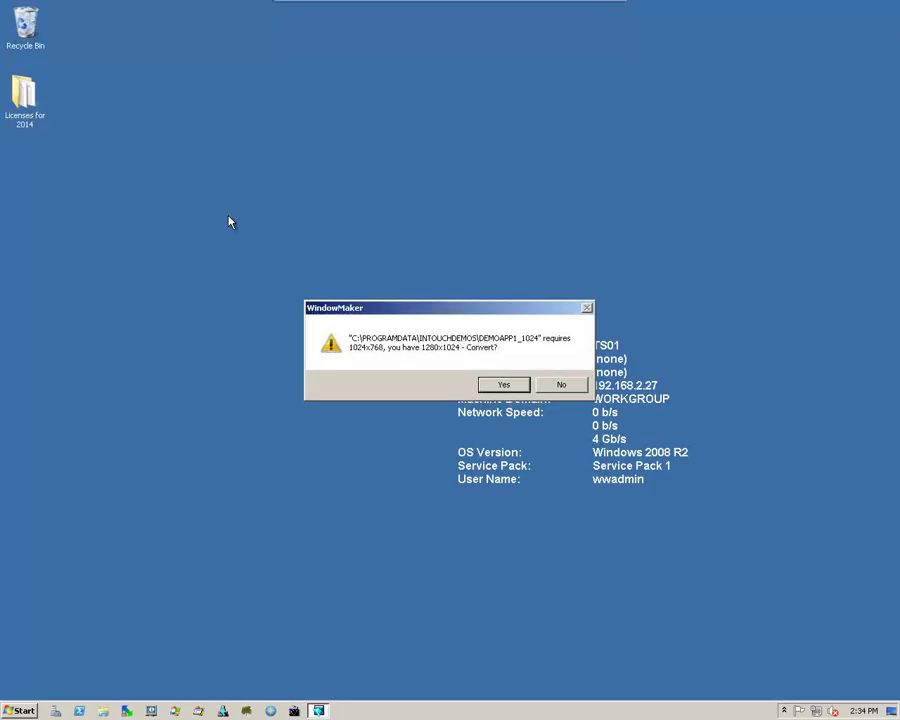
pyautogui.click(510, 386)
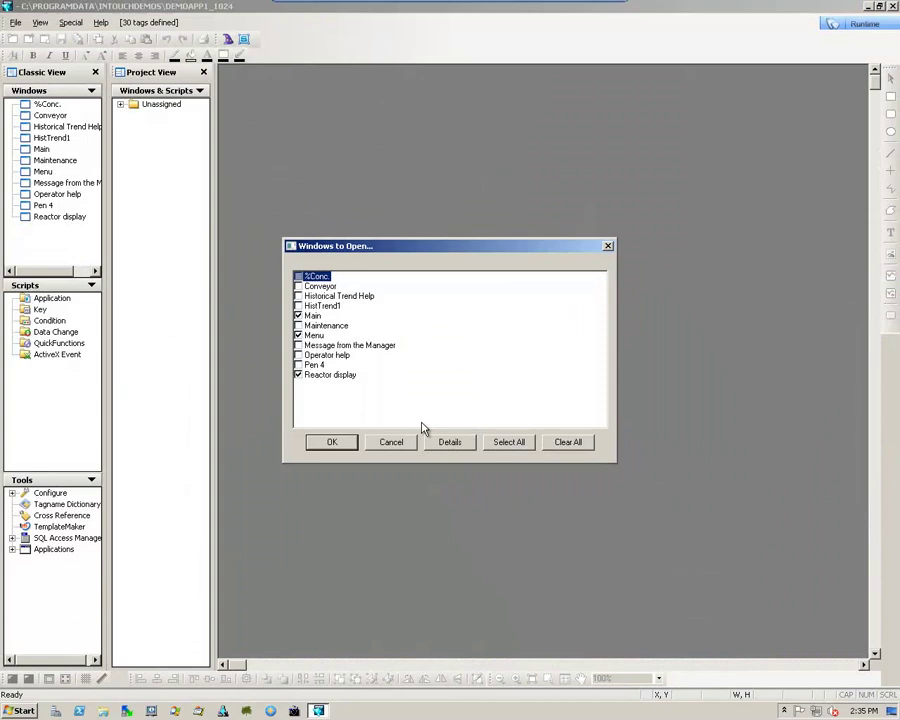
# Step: Open the Main, Menu and Reactor windows, run them in WindowViewer, then exit back to WindowMaker
pyautogui.click(332, 443)
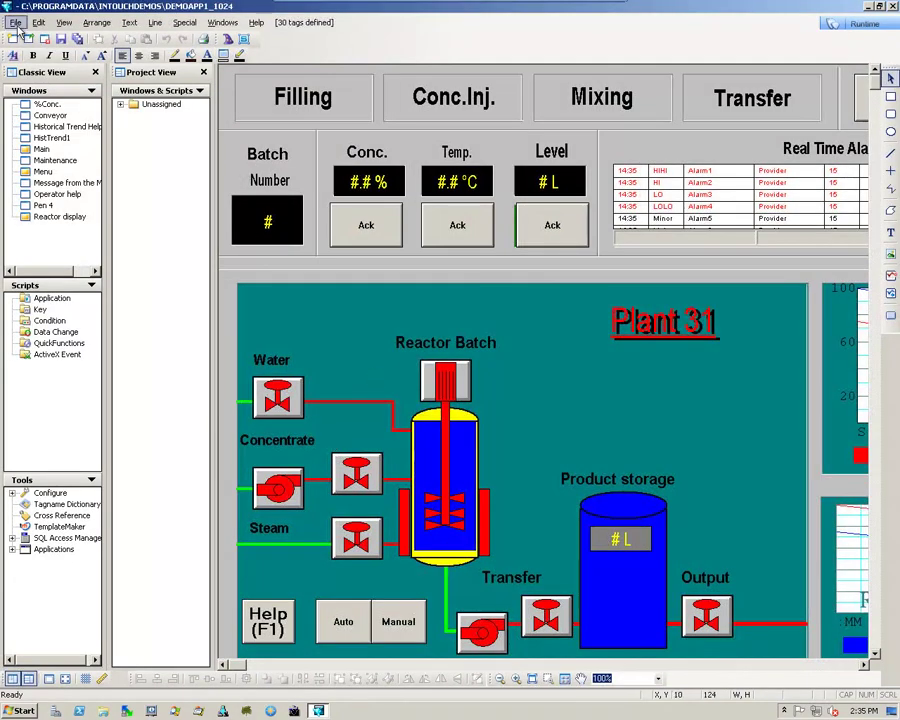
pyautogui.click(858, 25)
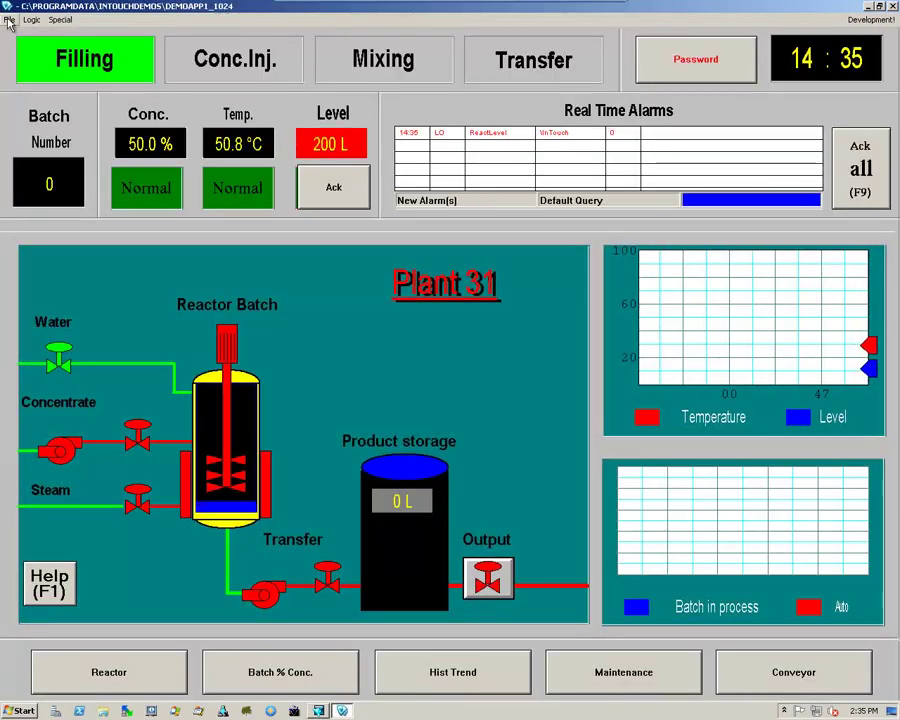
pyautogui.click(9, 21)
pyautogui.click(28, 81)
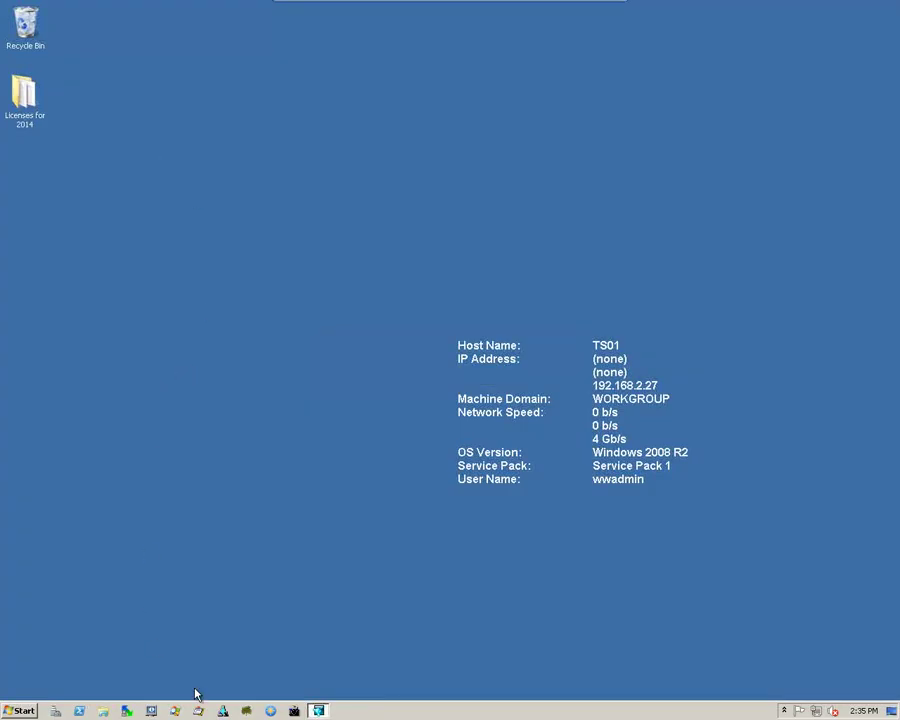
pyautogui.click(318, 710)
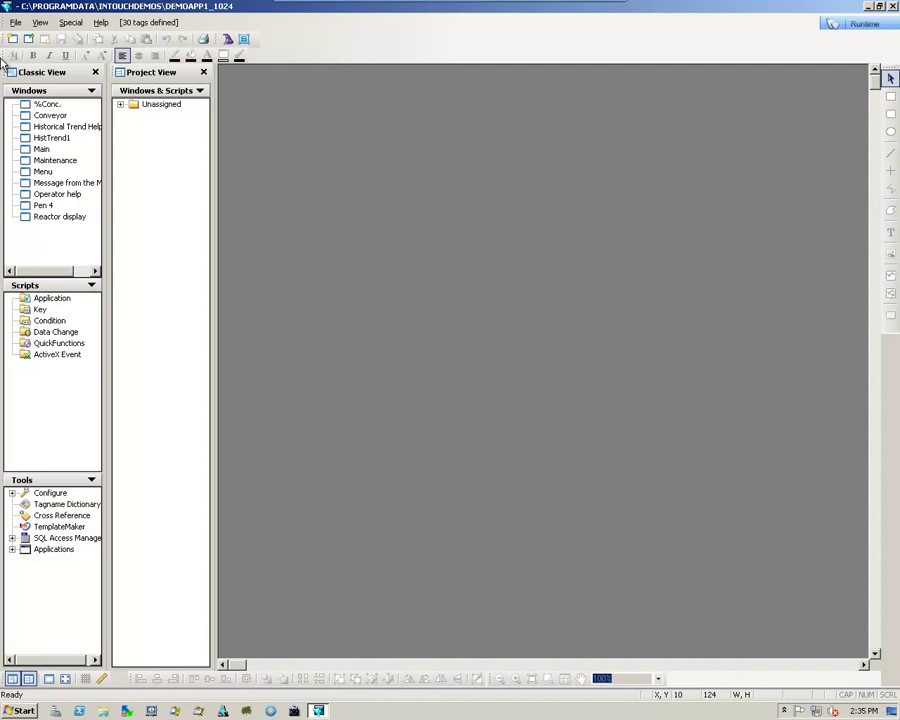
pyautogui.click(15, 22)
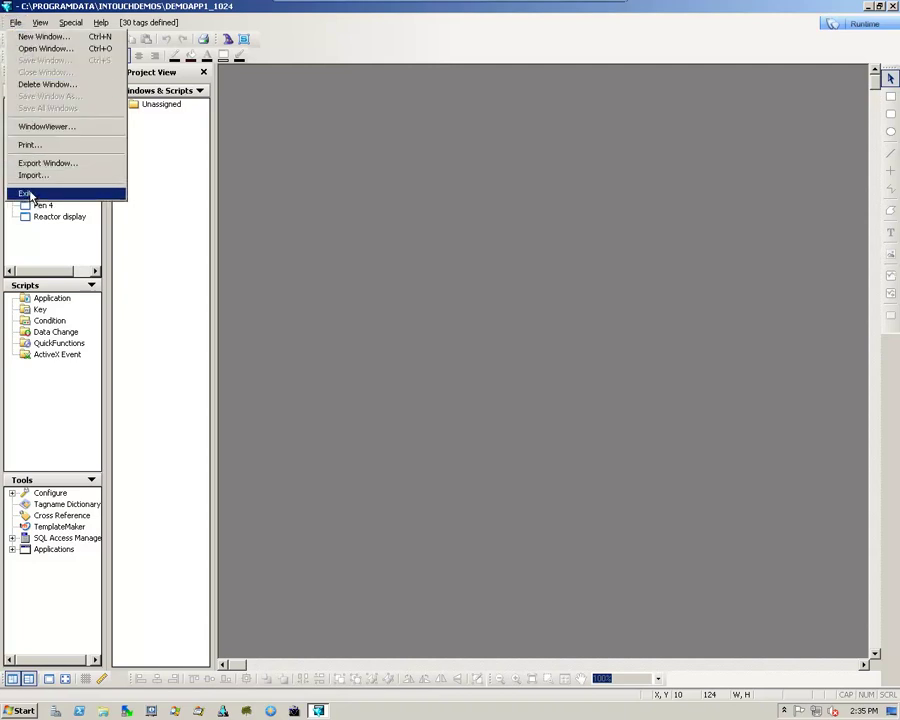
# Step: Exit WindowMaker and relaunch InTouch Application Manager from the Start menu
pyautogui.click(27, 194)
pyautogui.click(30, 708)
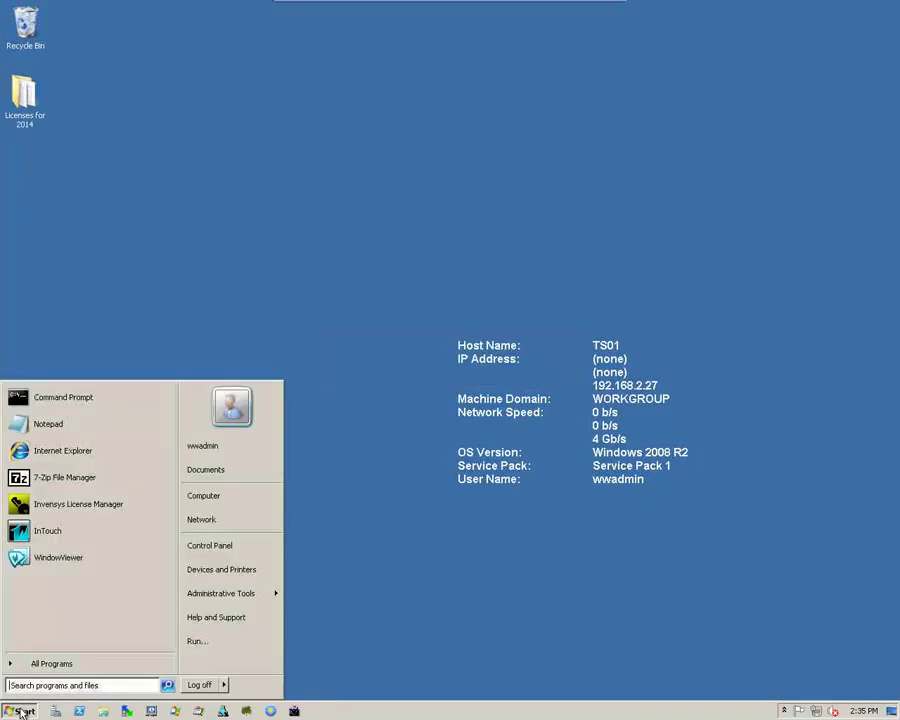
pyautogui.click(58, 530)
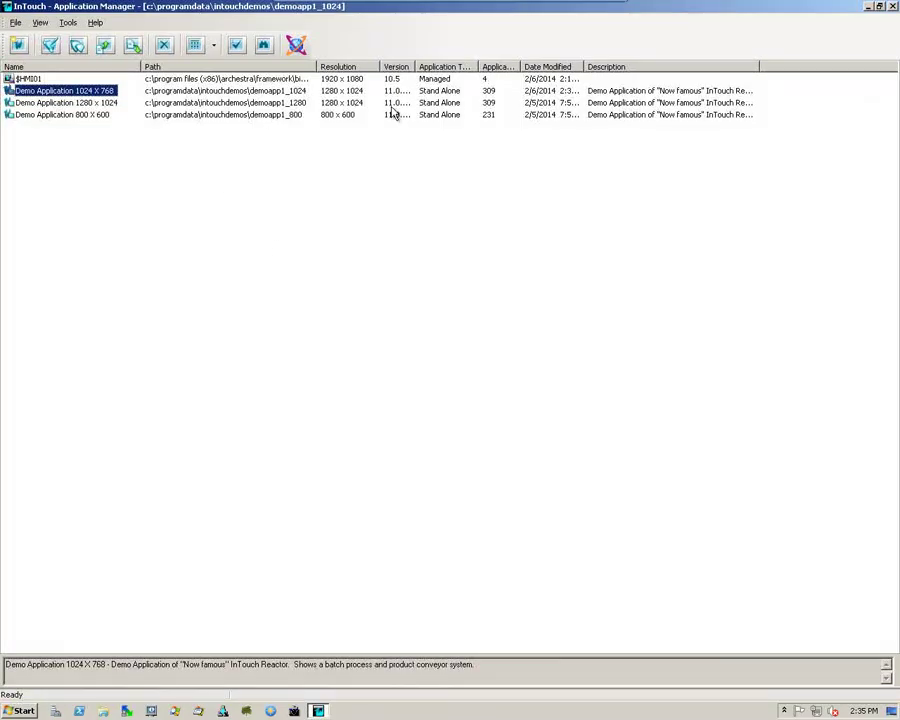
# Step: Widen the Version column to confirm 11.0.04000 for $HMI01, then close Application Manager
pyautogui.moveTo(414, 66); pyautogui.dragTo(458, 66)
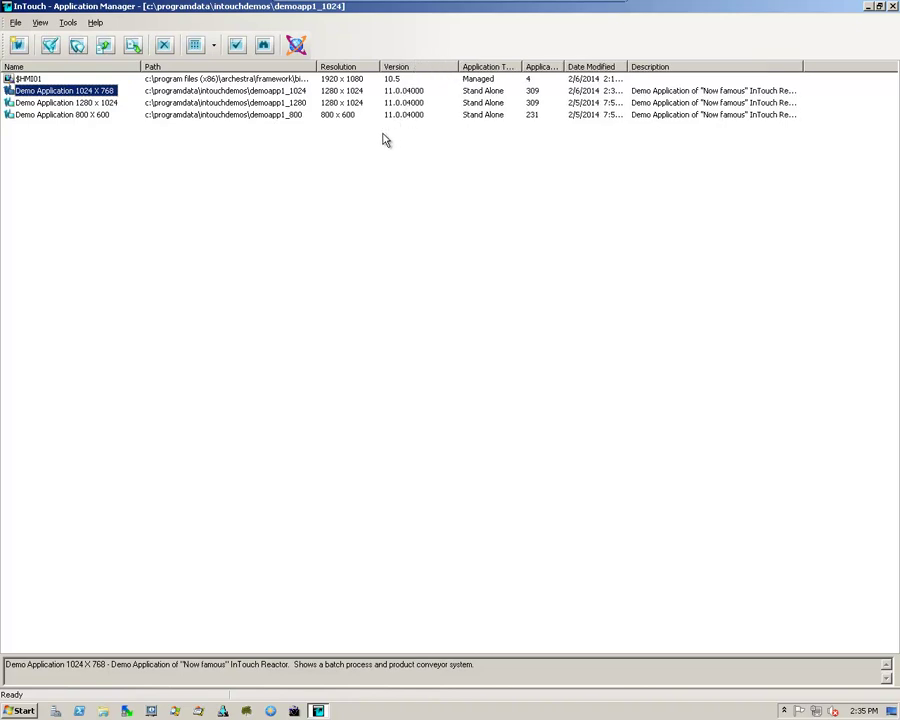
pyautogui.click(30, 80)
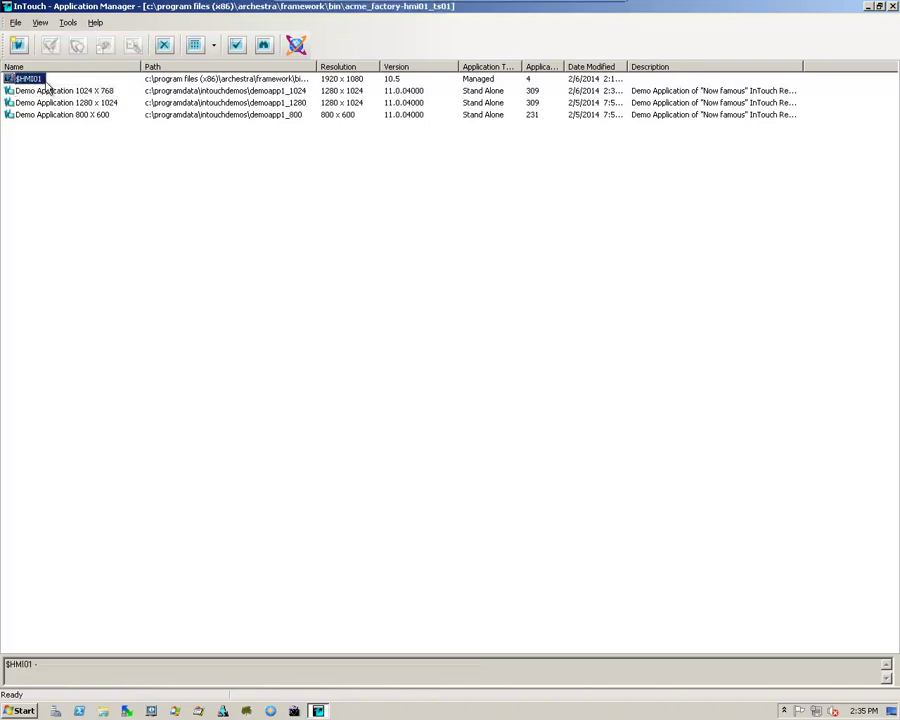
pyautogui.click(891, 7)
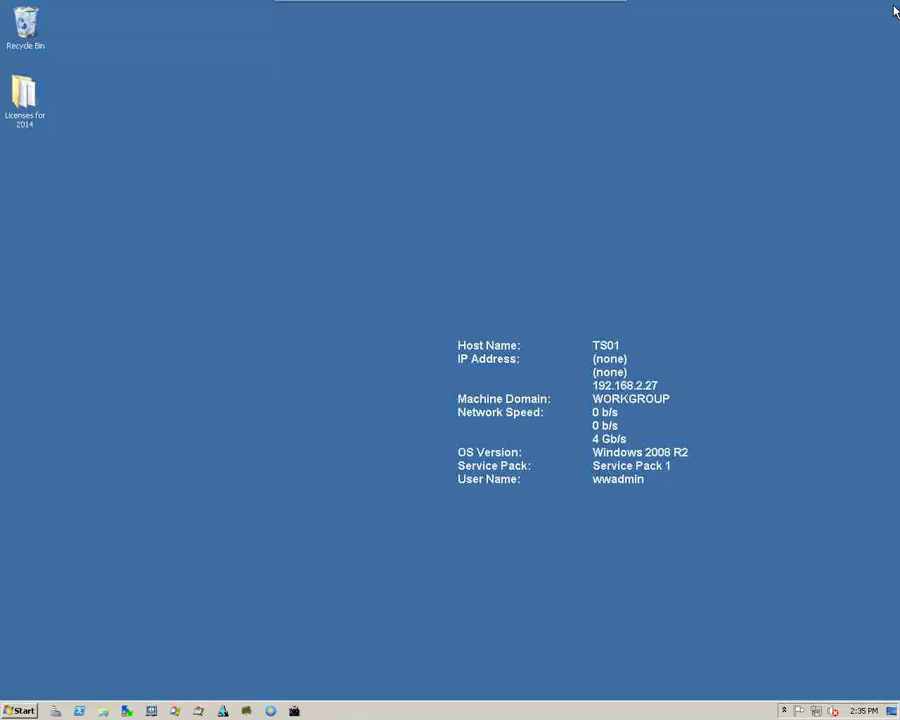
# Step: Leave full screen and close the TS01 console window
pyautogui.click(607, 11)
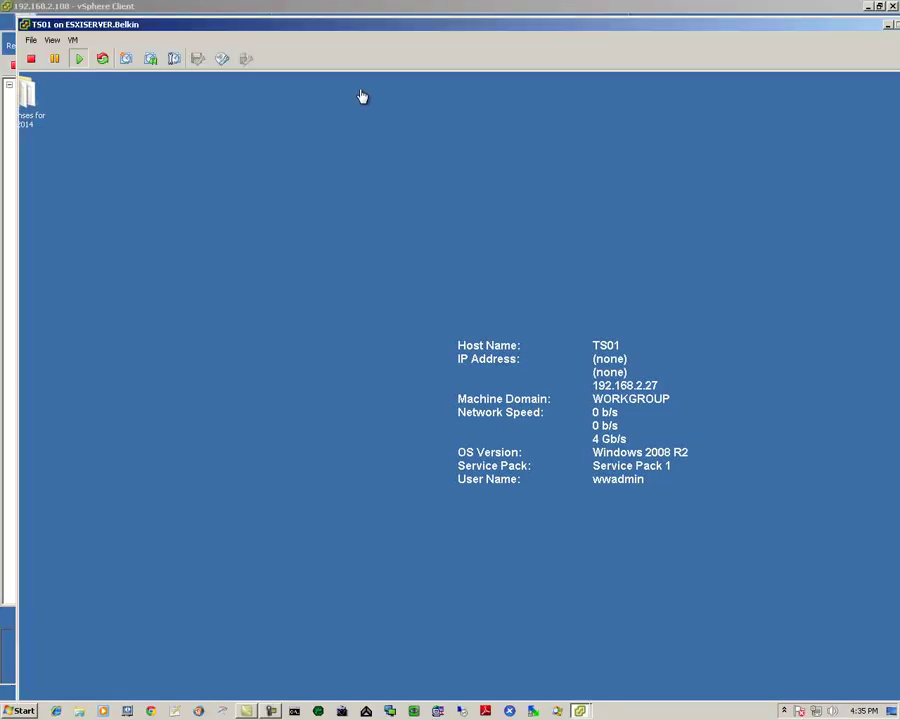
pyautogui.click(31, 40)
pyautogui.click(56, 56)
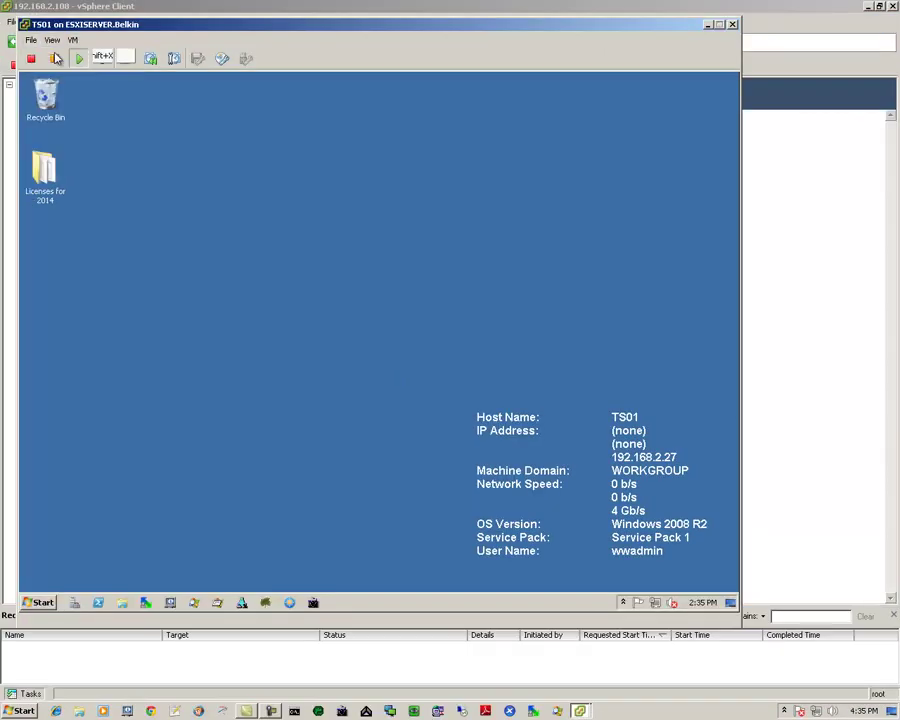
# Step: Open the ACMEGR console full screen and launch ArchestrA IDE from its quick-launch icon
pyautogui.click(72, 107)
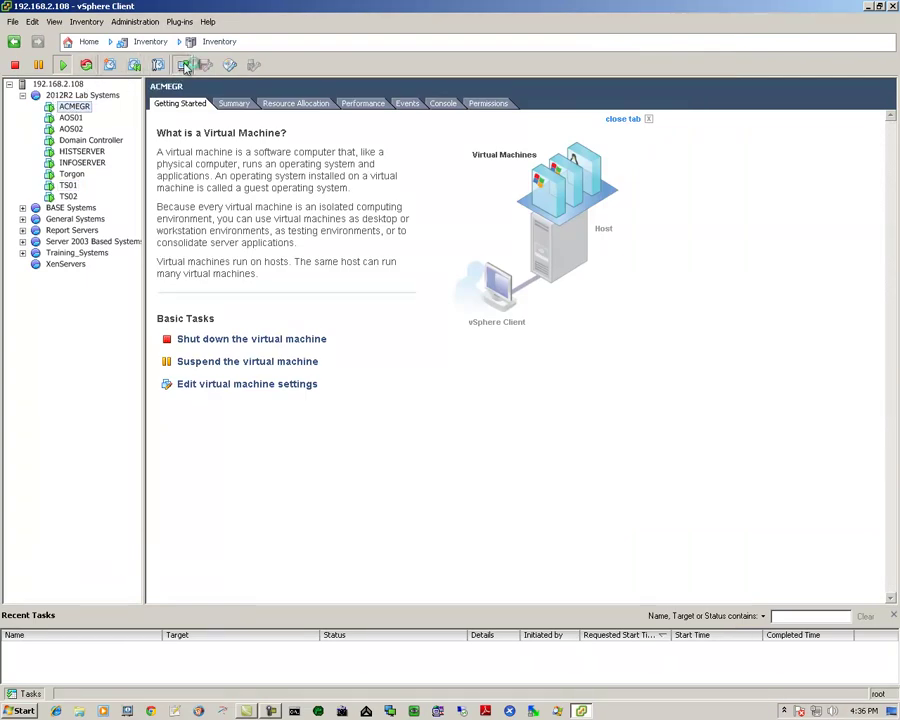
pyautogui.click(185, 66)
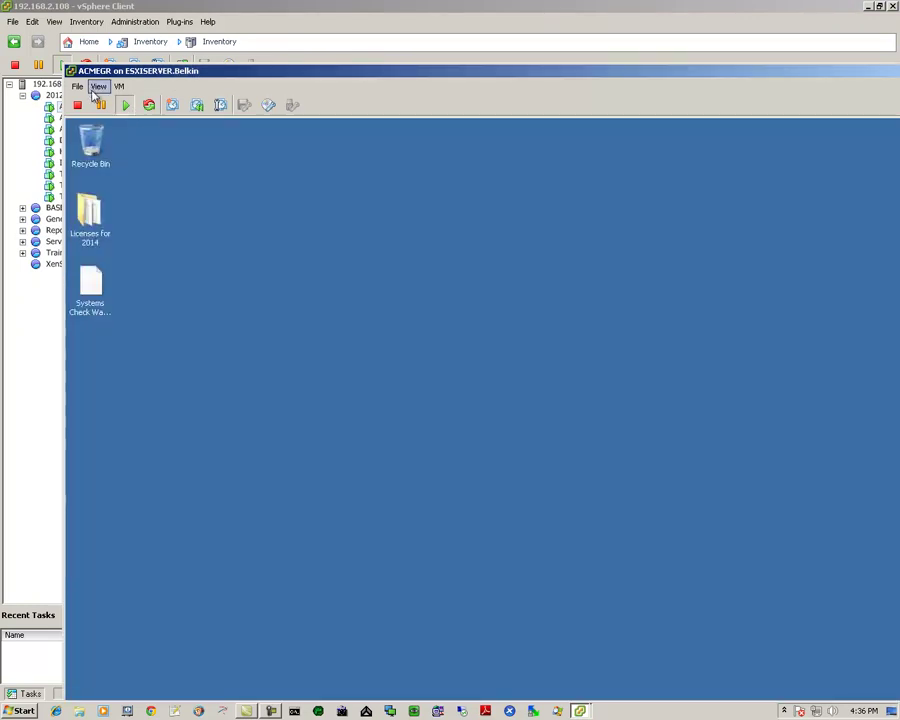
pyautogui.click(98, 87)
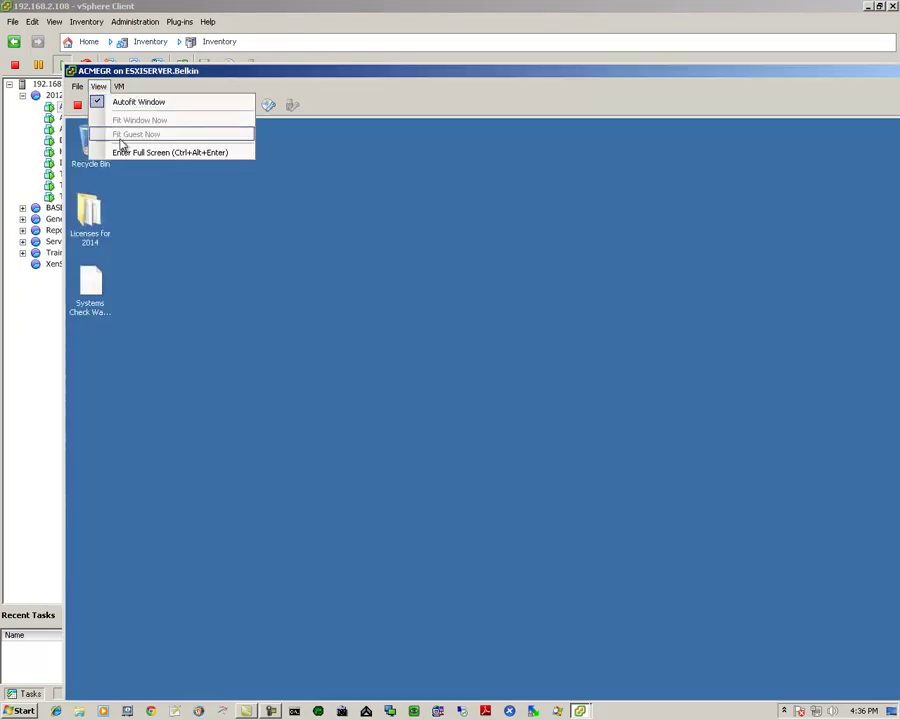
pyautogui.click(140, 152)
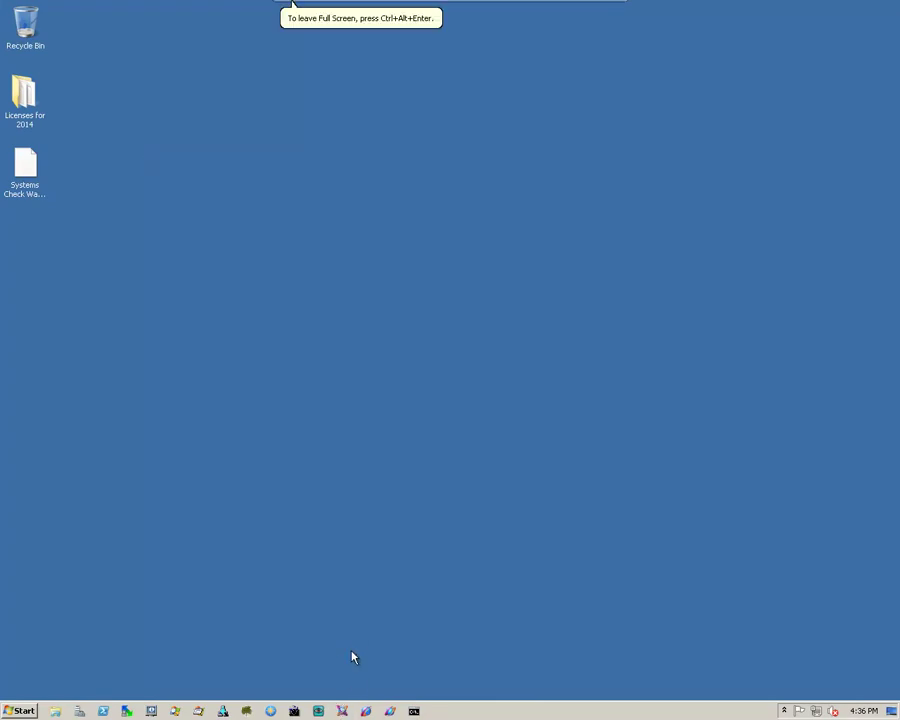
pyautogui.click(343, 711)
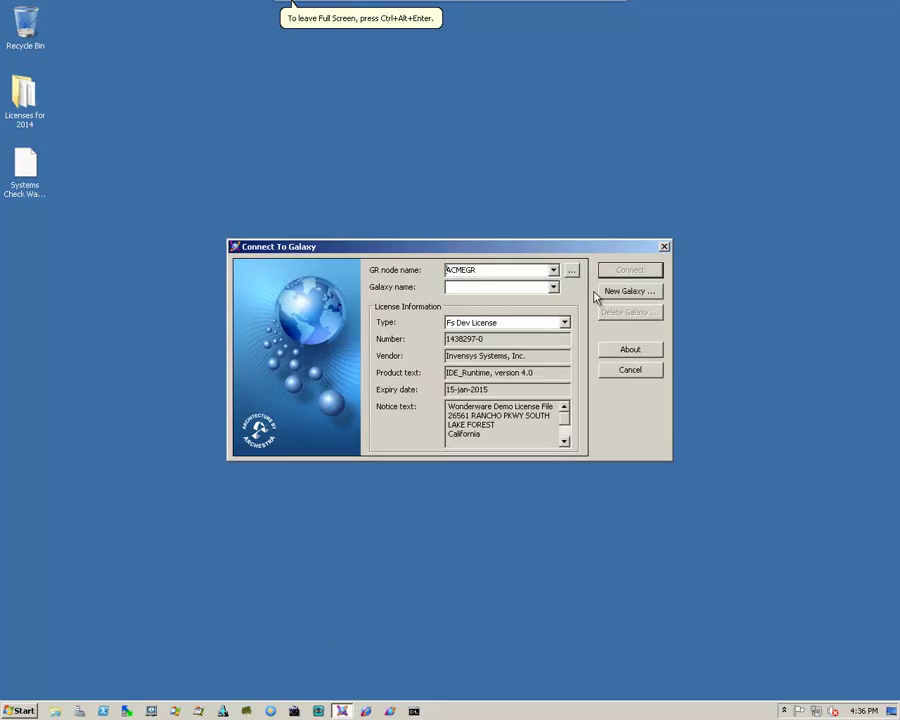
# Step: Connect to the ACME_Factory galaxy and expand ACME_Factory, TS01 and View_TS01 down to HMI01_TS01
pyautogui.click(627, 273)
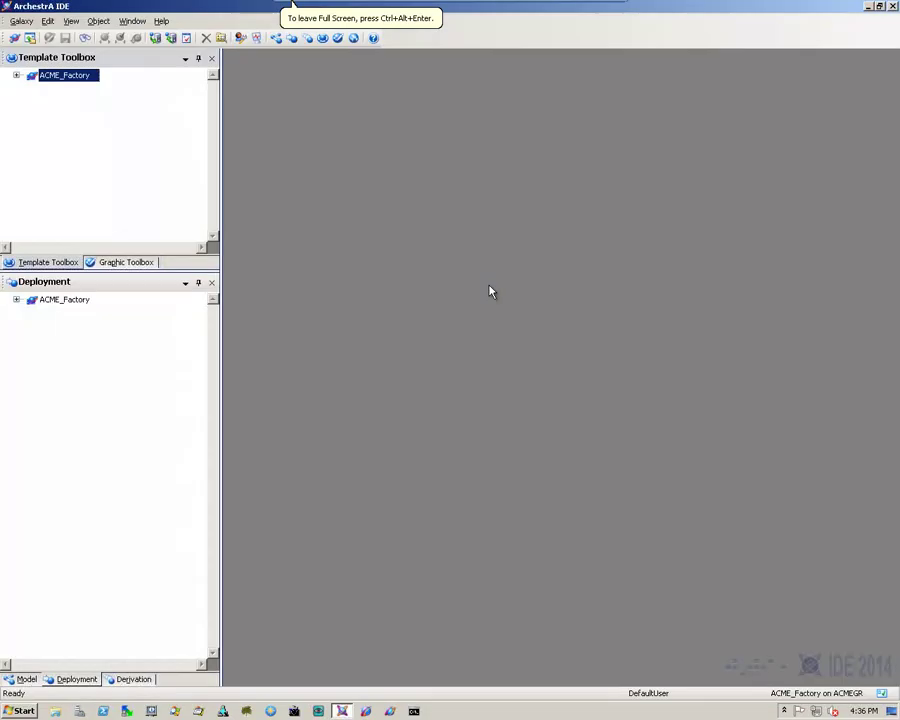
pyautogui.click(16, 299)
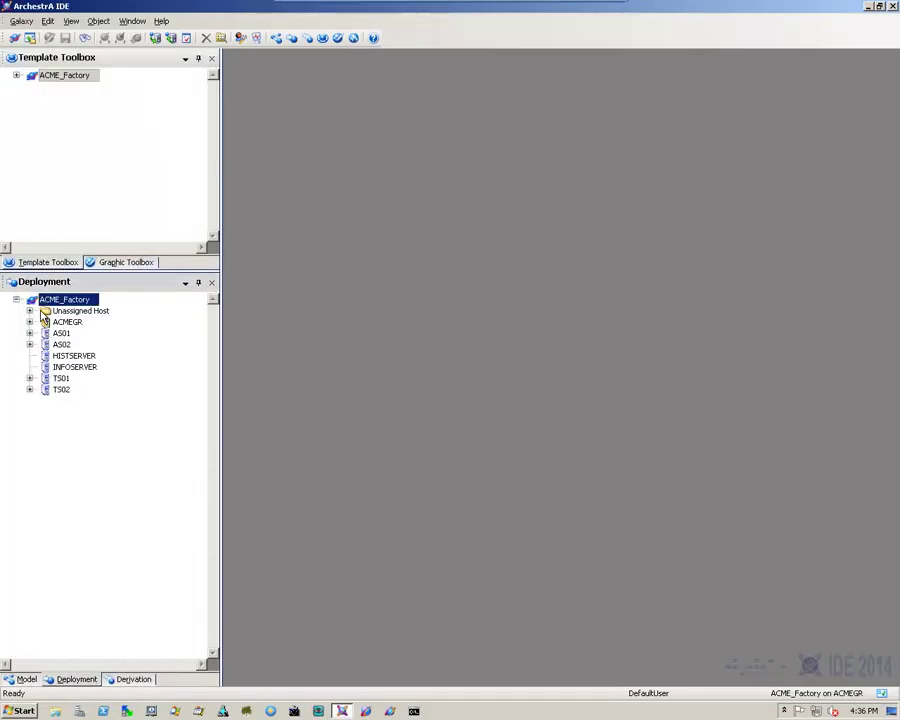
pyautogui.click(30, 378)
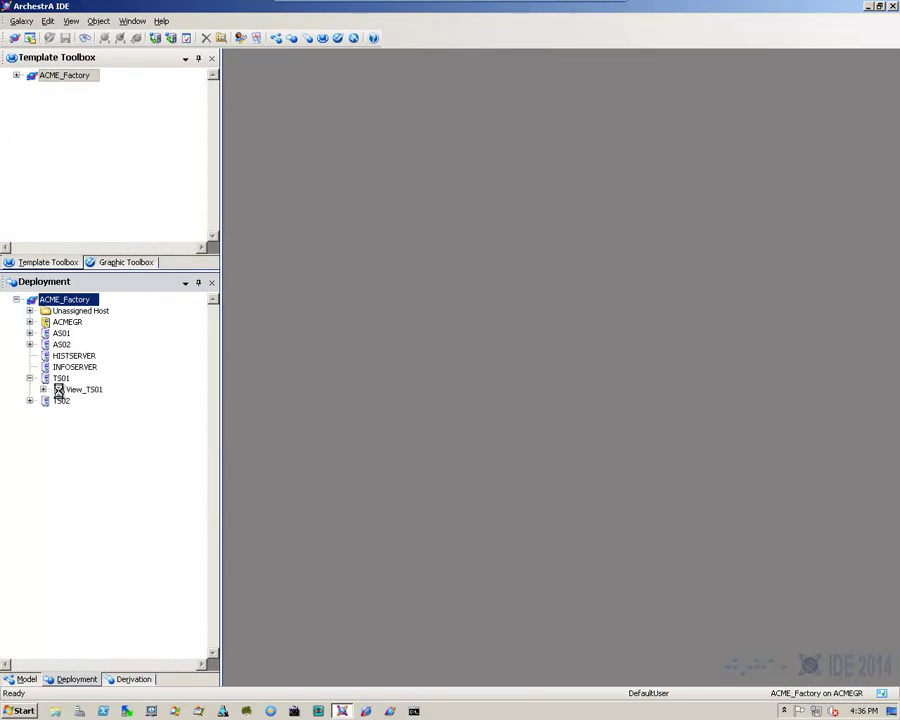
pyautogui.click(43, 389)
# Step: Edit HMI01_TS01's template, migrating it without backup and converting to 1280x1024, then open its windows
pyautogui.doubleClick(99, 404)
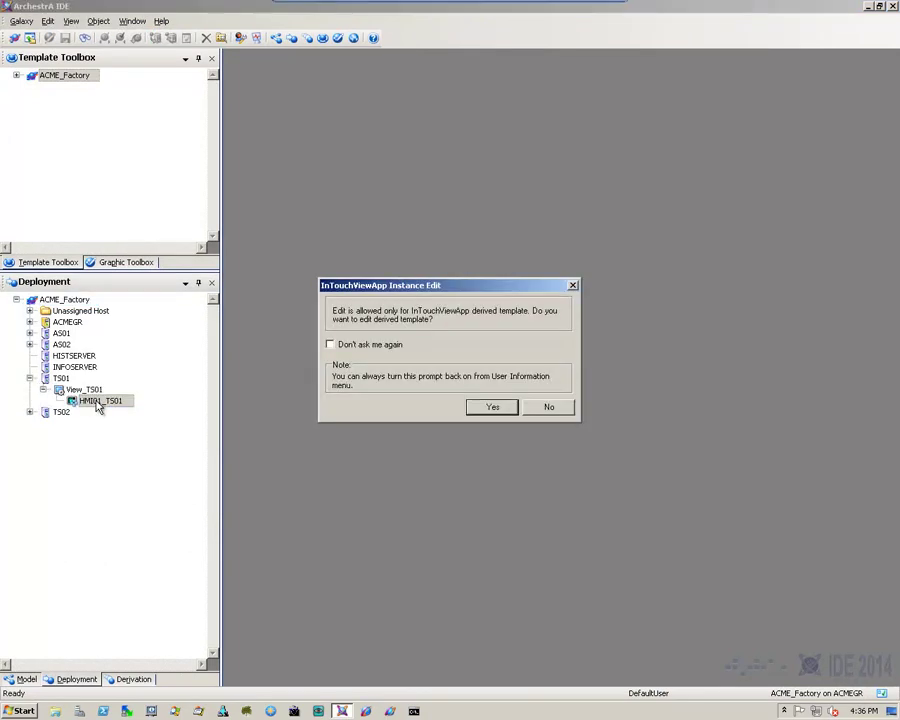
pyautogui.click(489, 407)
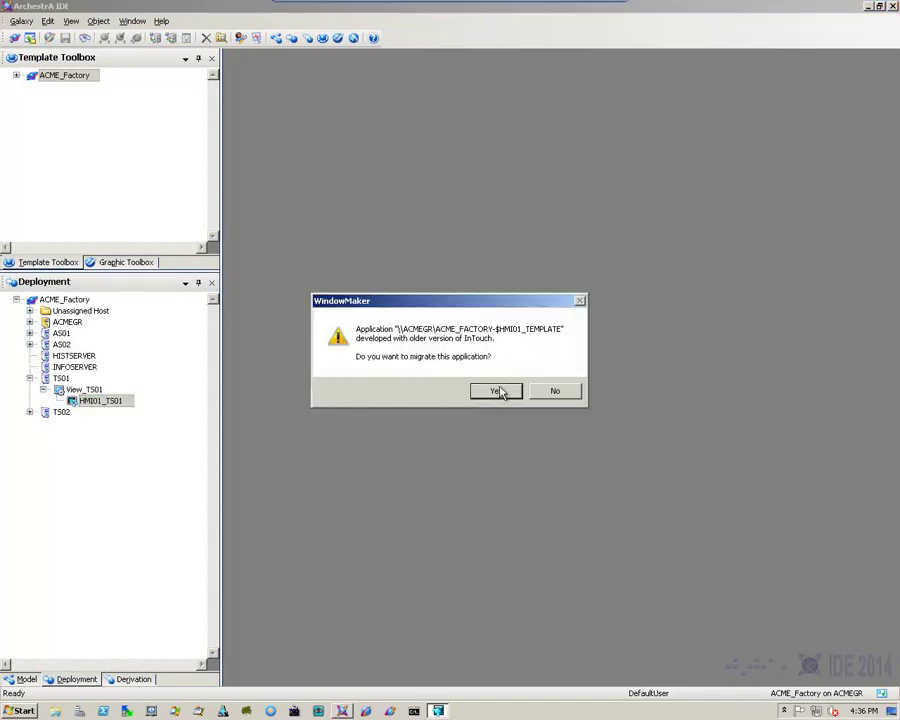
pyautogui.click(497, 391)
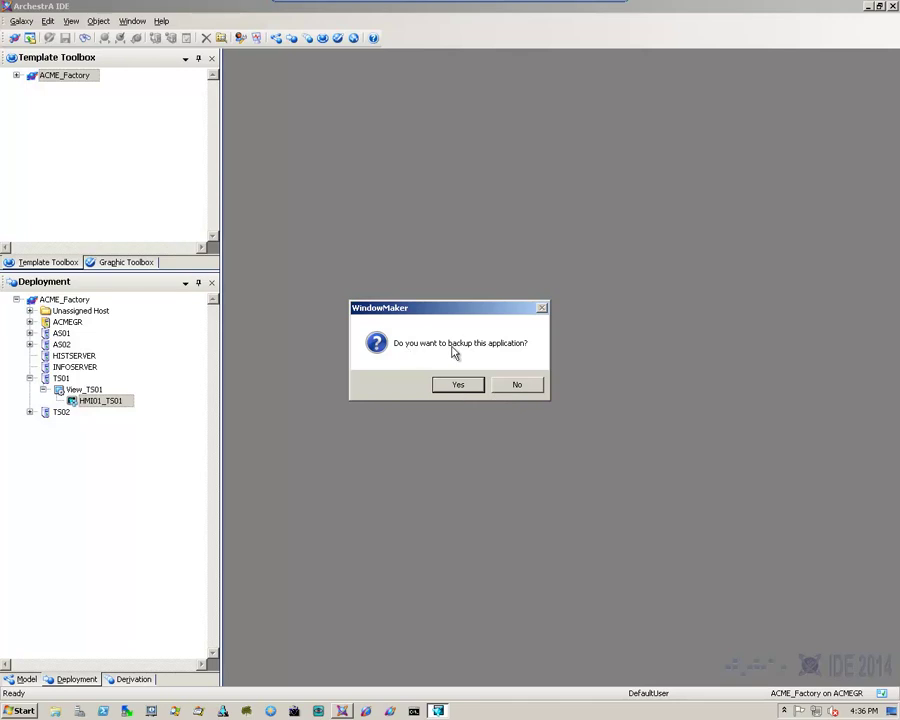
pyautogui.click(518, 388)
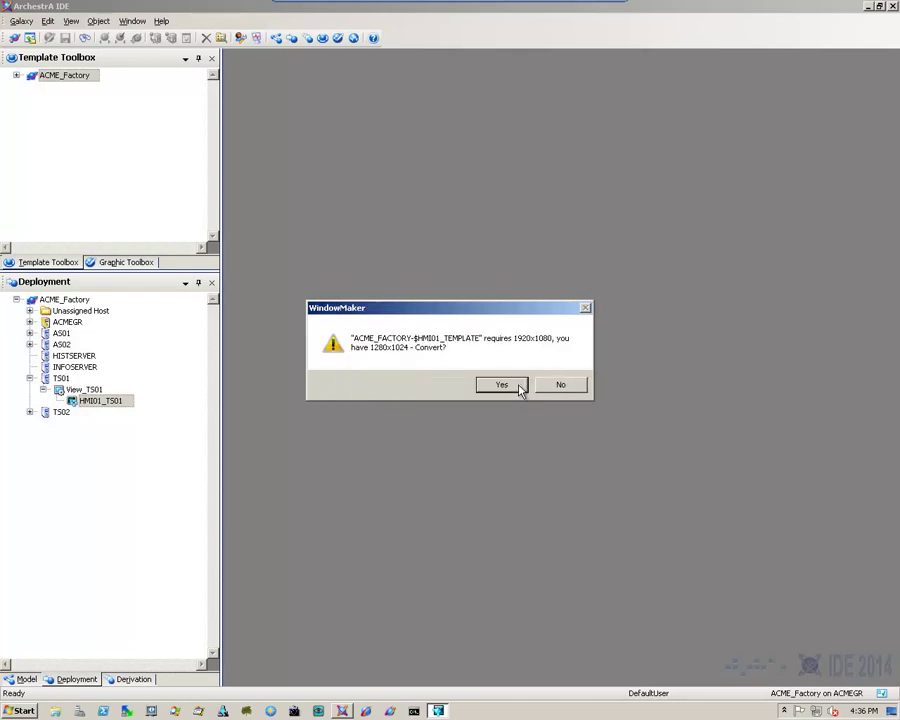
pyautogui.click(505, 387)
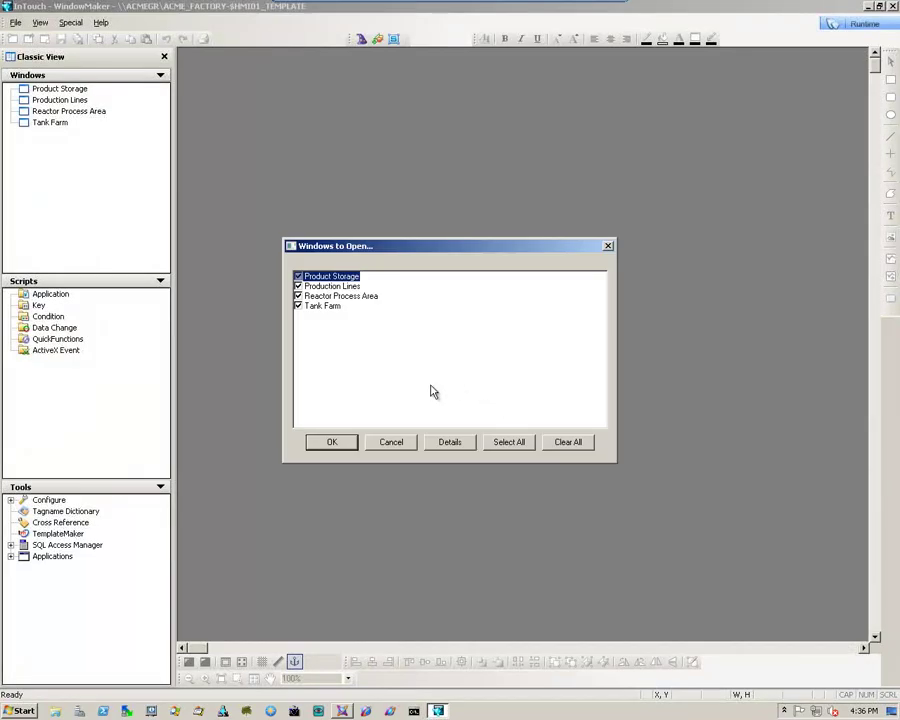
pyautogui.click(340, 444)
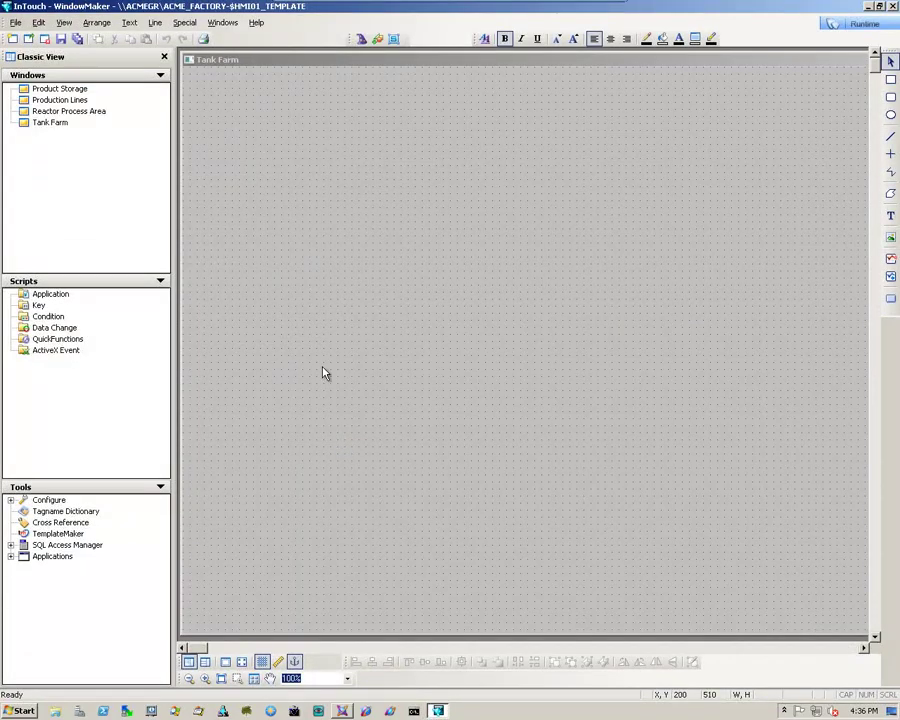
# Step: Exit WindowMaker so $HMI01_Template checks in, updating ACME_HMI01, HMI01_TS01 and HMI01_TS02
pyautogui.moveTo(55, 93)
pyautogui.click(14, 22)
pyautogui.click(22, 226)
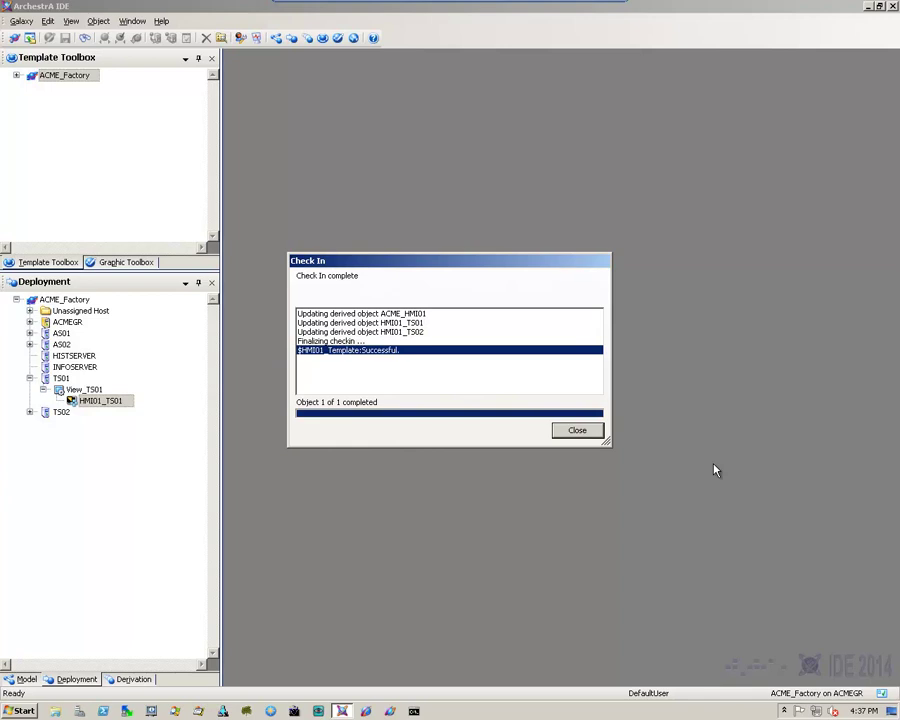
# Step: Dismiss the check-in report and expand TS02 and View_TS02 to reveal HMI01_TS02
pyautogui.click(583, 430)
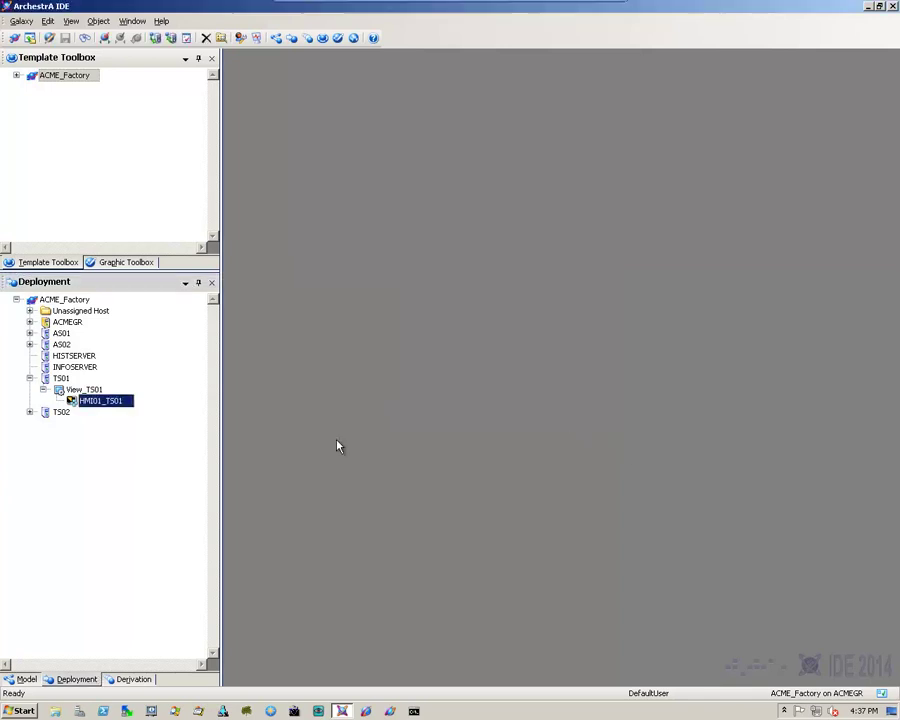
pyautogui.click(30, 412)
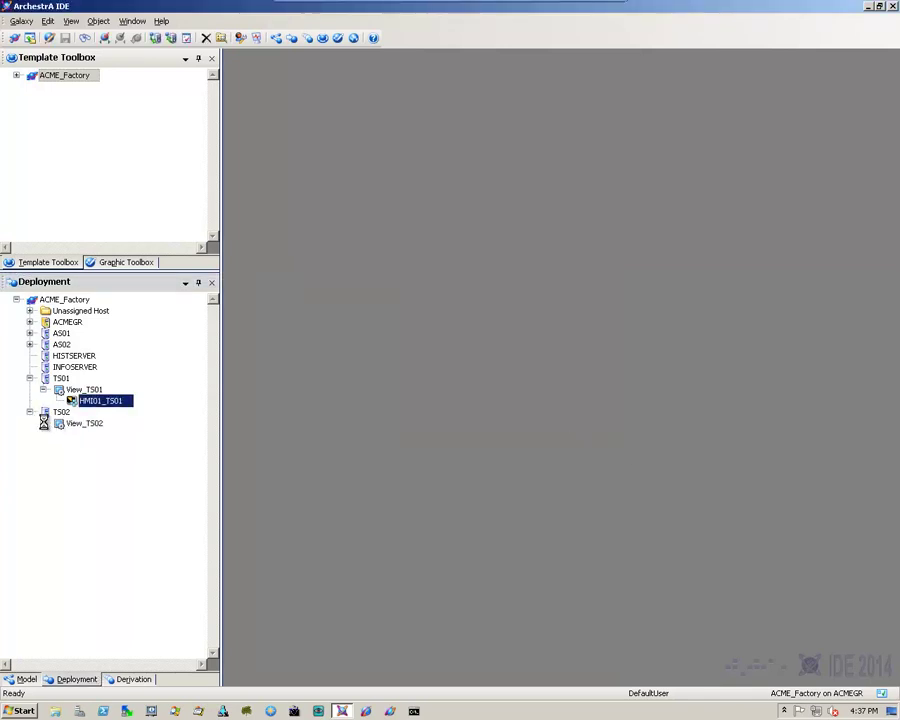
pyautogui.click(43, 424)
# Step: Deploy HMI01_TS01 and HMI01_TS02 together, then close the finished deploy report
pyautogui.click(103, 435)
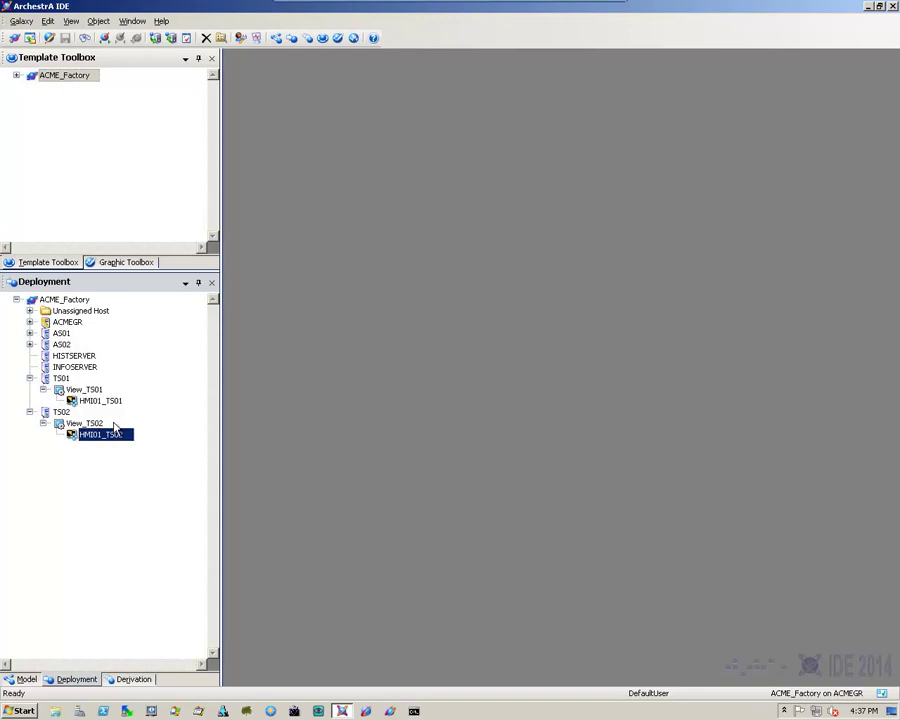
pyautogui.keyDown('ctrl'); pyautogui.click(97, 402); pyautogui.keyUp('ctrl')
pyautogui.rightClick(97, 403)
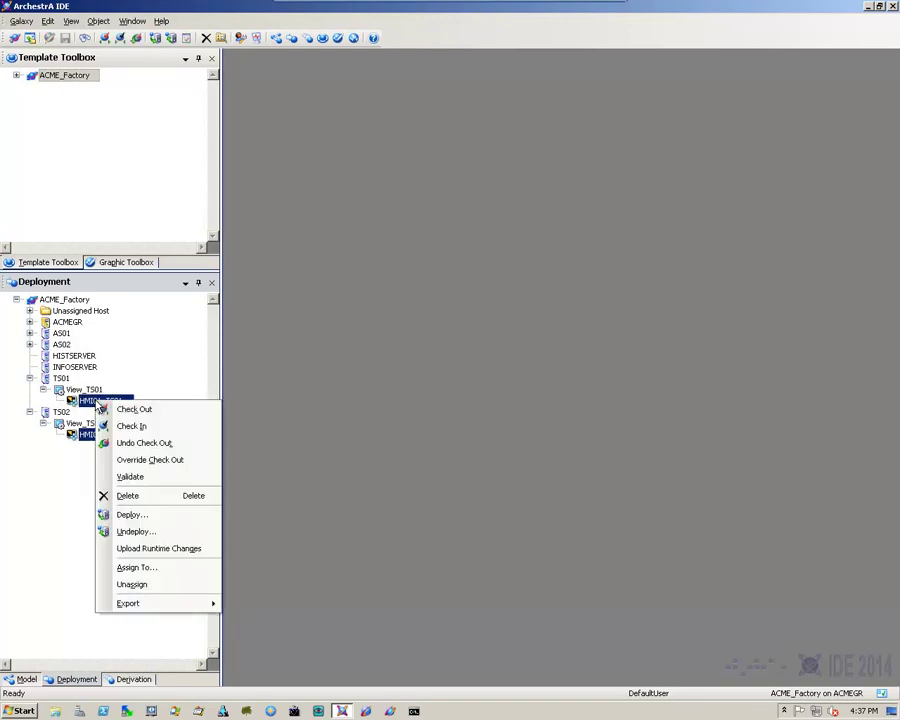
pyautogui.click(131, 517)
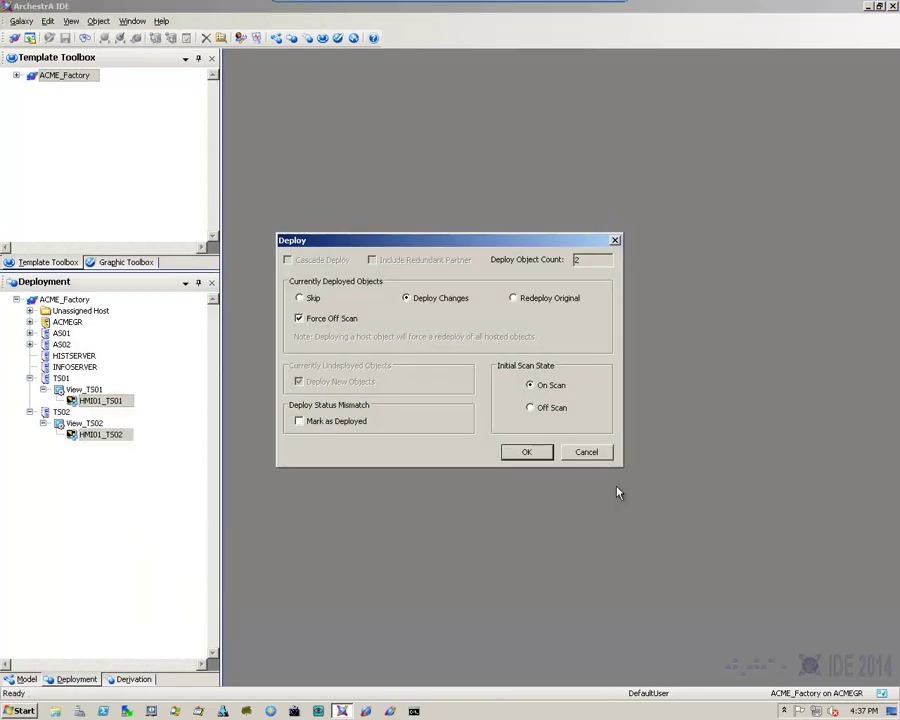
pyautogui.click(537, 452)
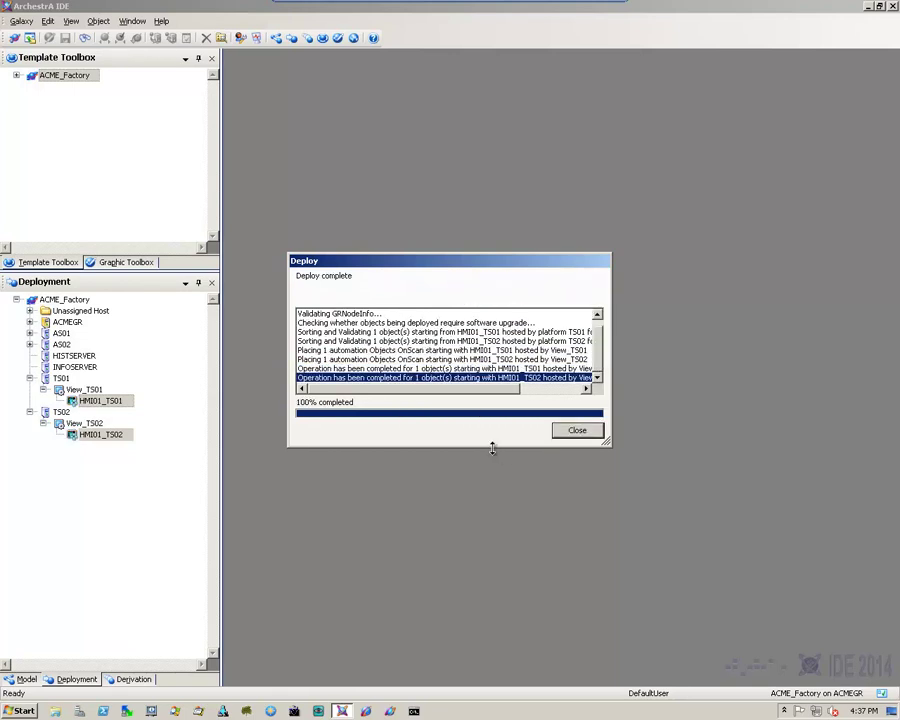
pyautogui.click(588, 430)
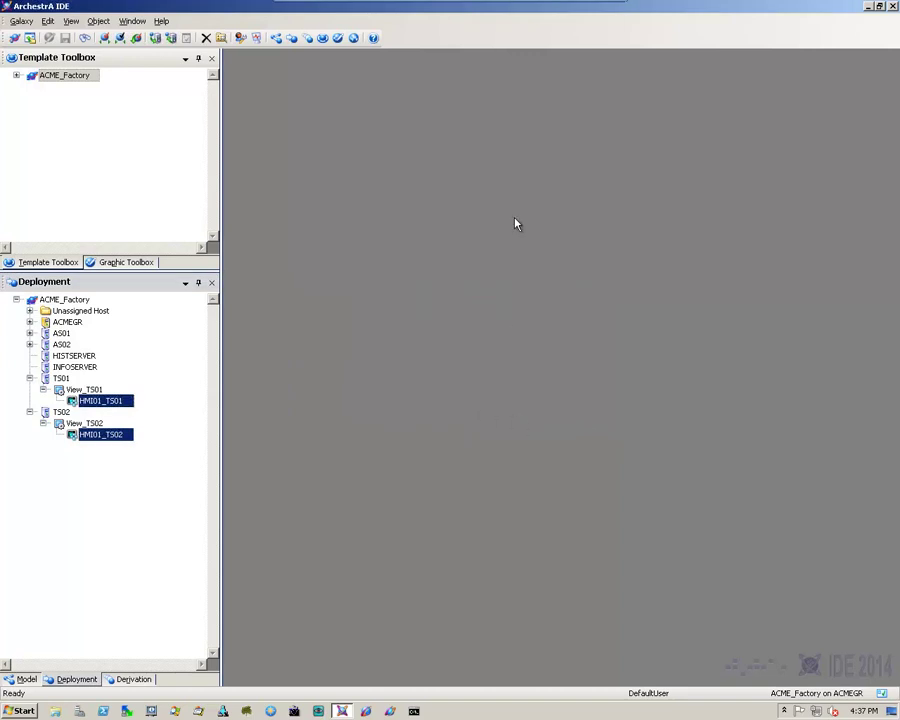
# Step: Take the ACMEGR console out of full screen and exit it
pyautogui.click(607, 10)
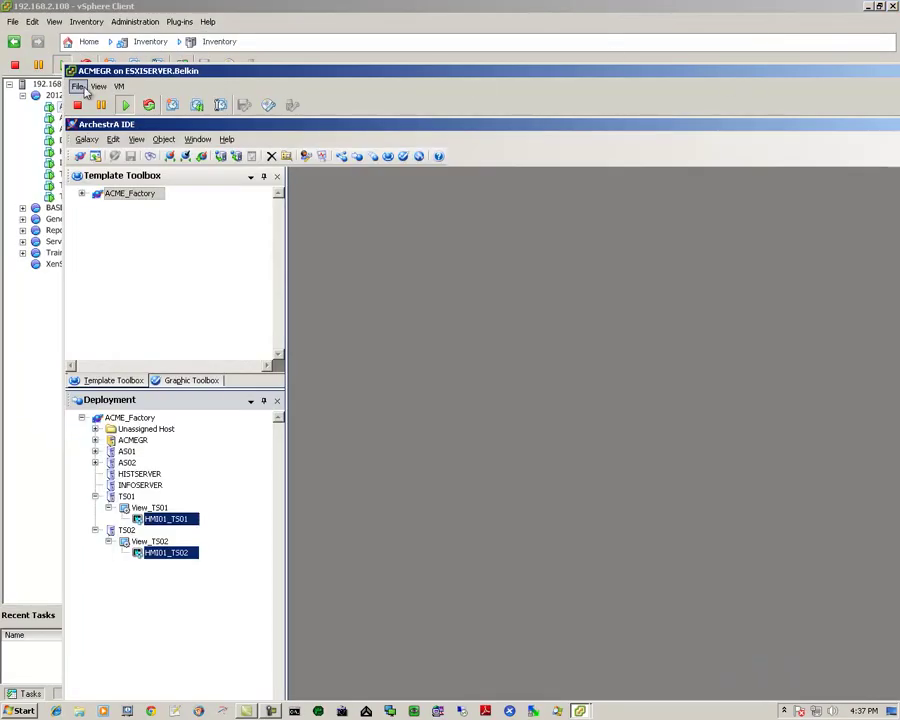
pyautogui.click(85, 89)
pyautogui.click(110, 98)
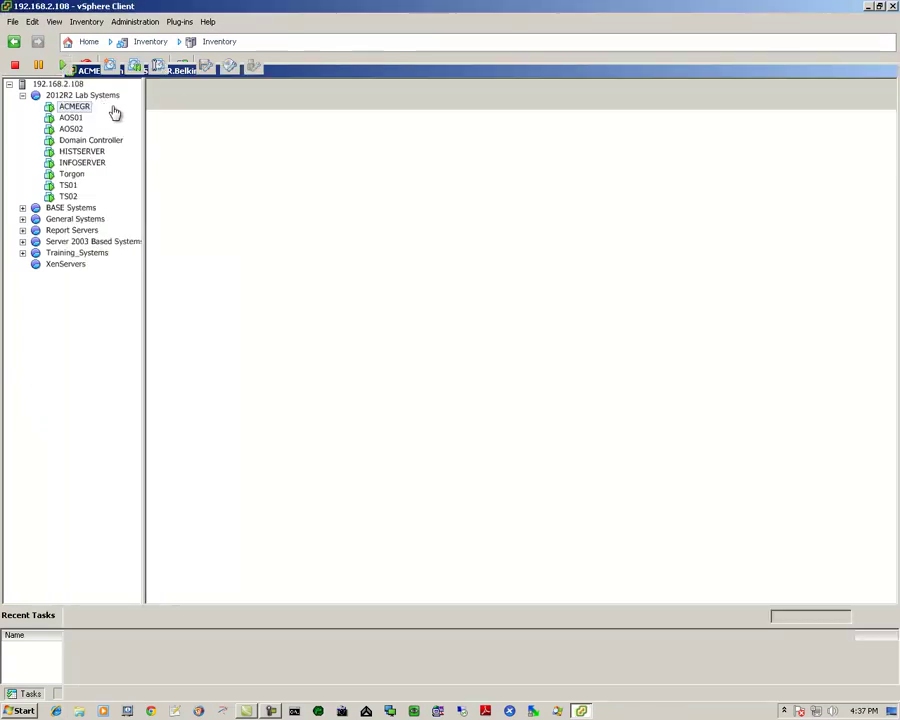
# Step: Launch the TS01 virtual machine's console and enter full screen
pyautogui.click(68, 186)
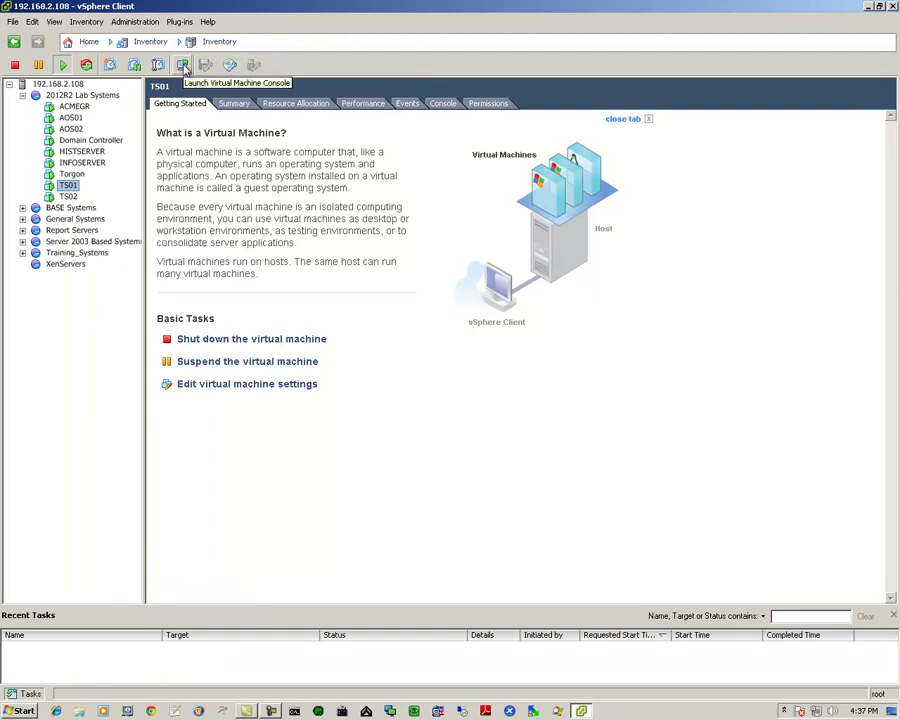
pyautogui.click(184, 66)
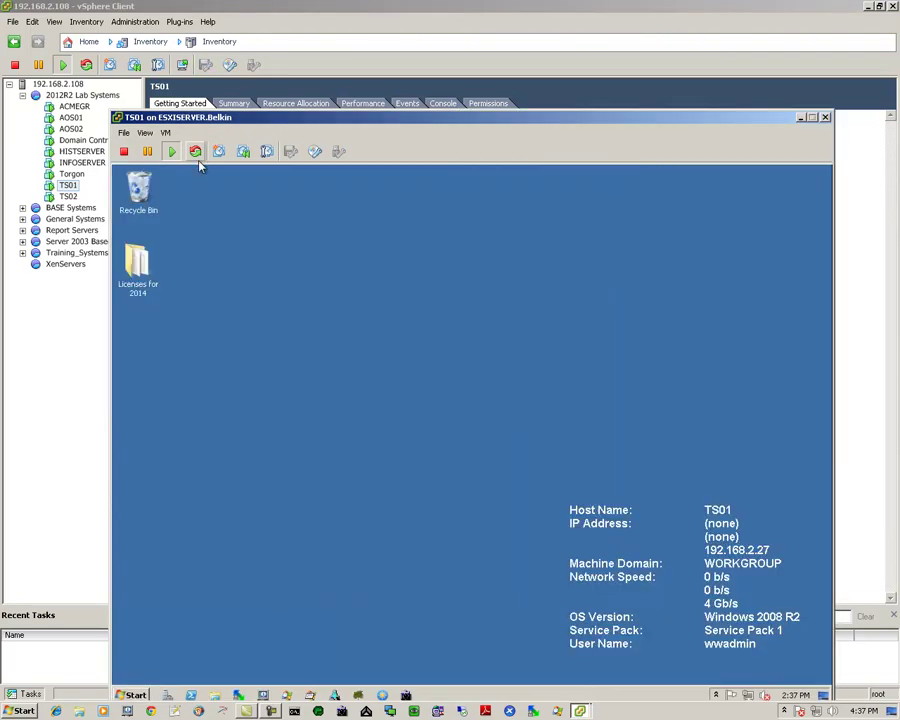
pyautogui.click(145, 134)
pyautogui.click(167, 198)
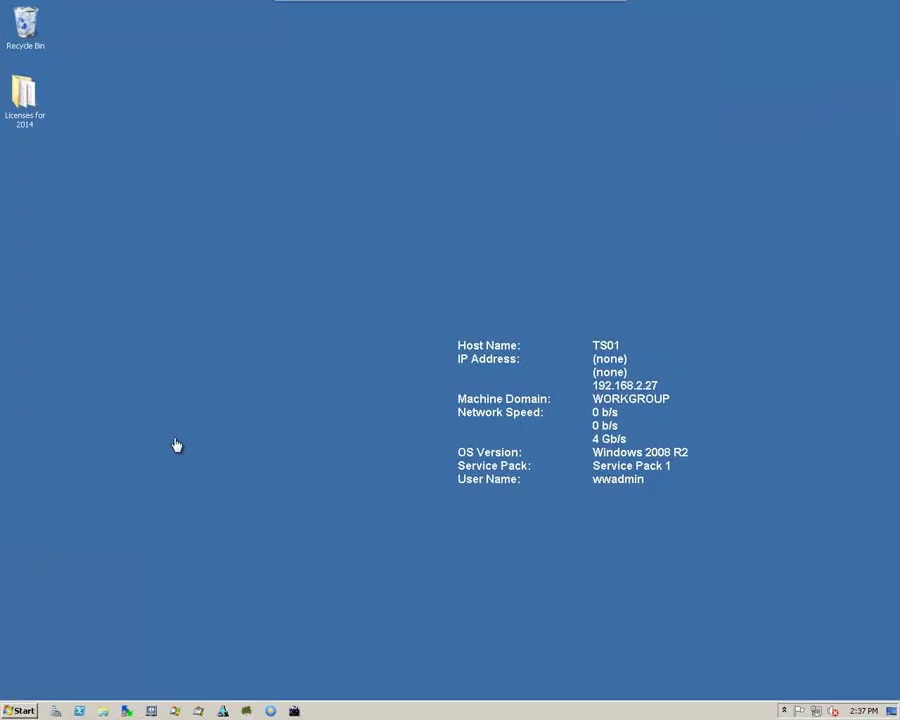
# Step: From InTouch Application Manager on TS01, launch the $HMI01 managed application in WindowViewer
pyautogui.click(20, 710)
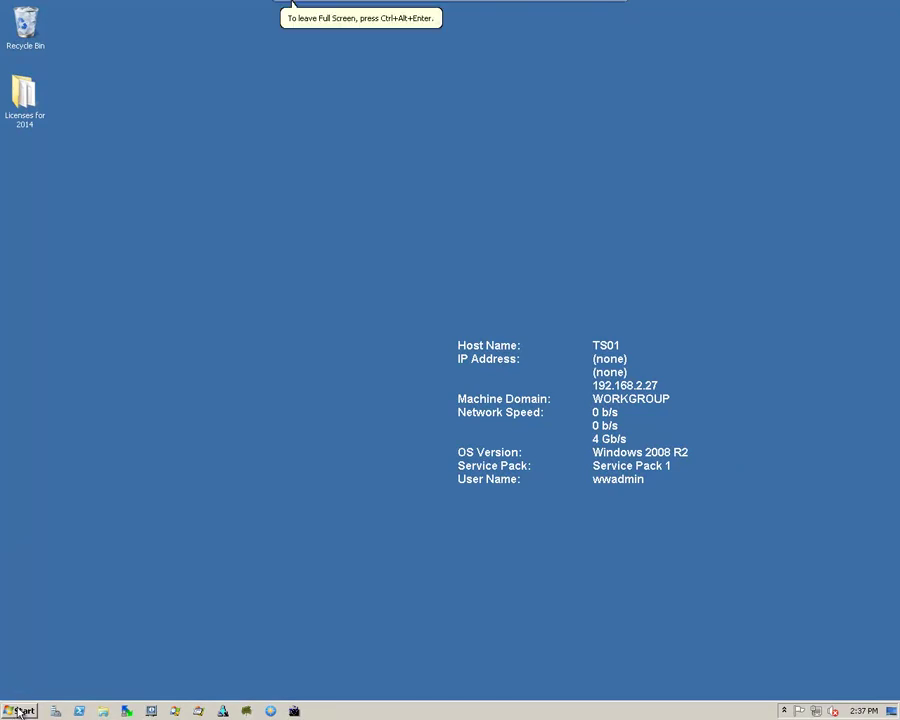
pyautogui.click(55, 477)
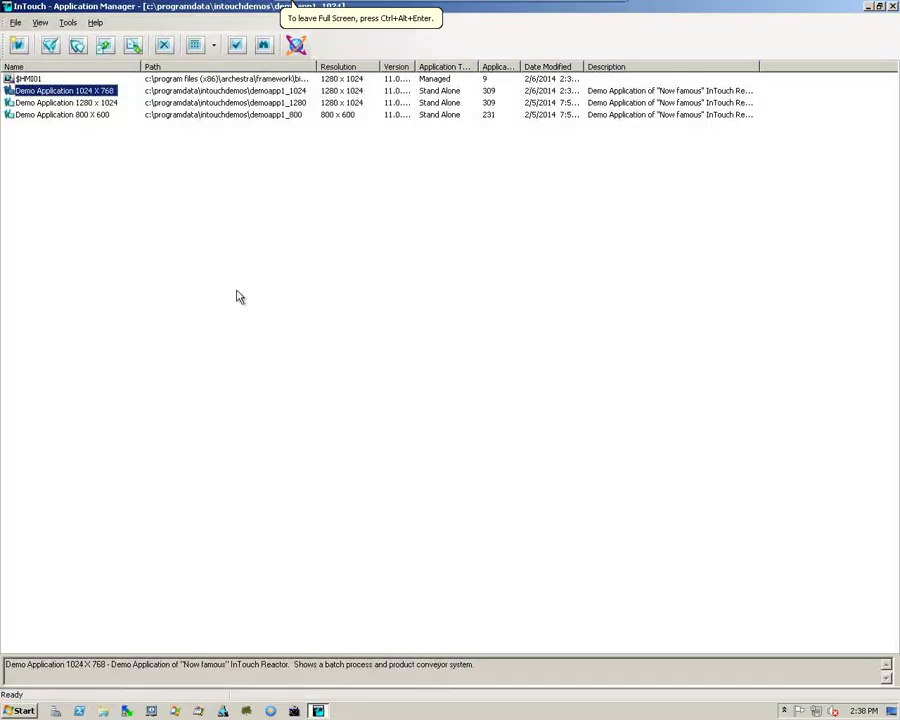
pyautogui.click(27, 79)
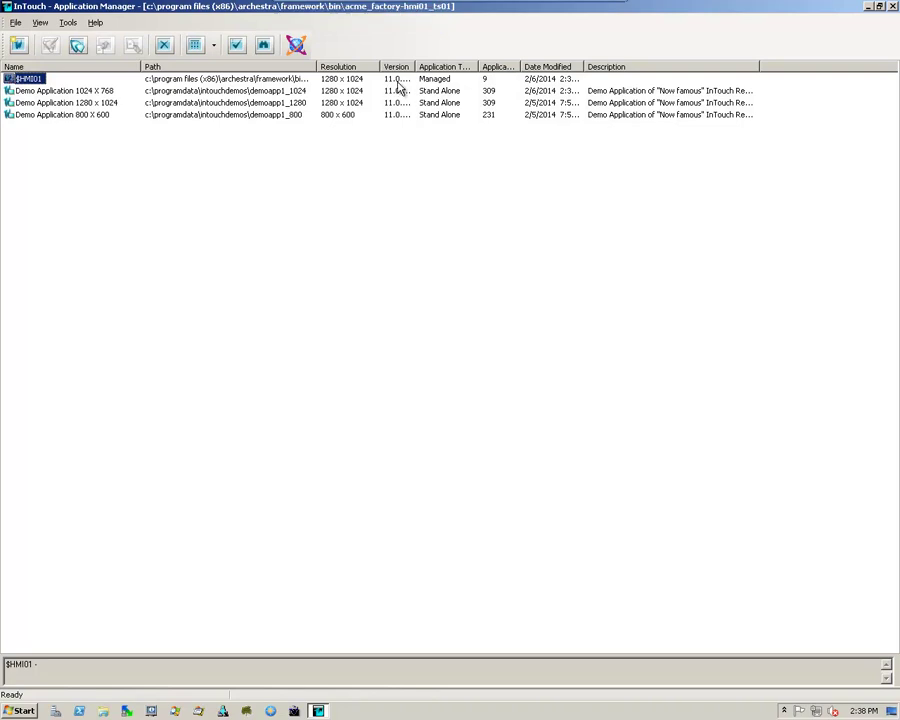
pyautogui.rightClick(30, 81)
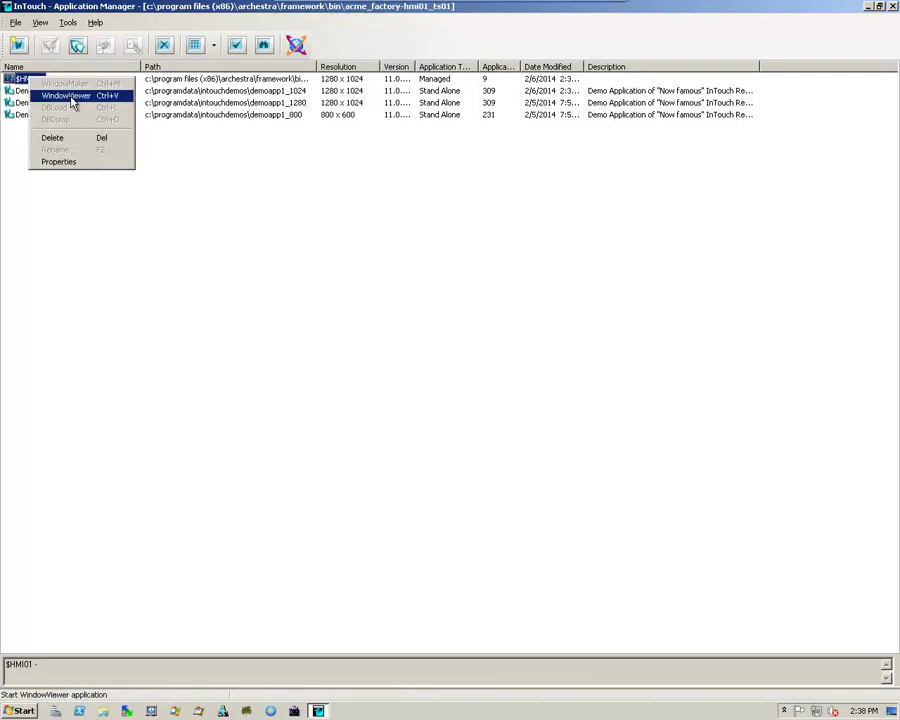
pyautogui.click(74, 95)
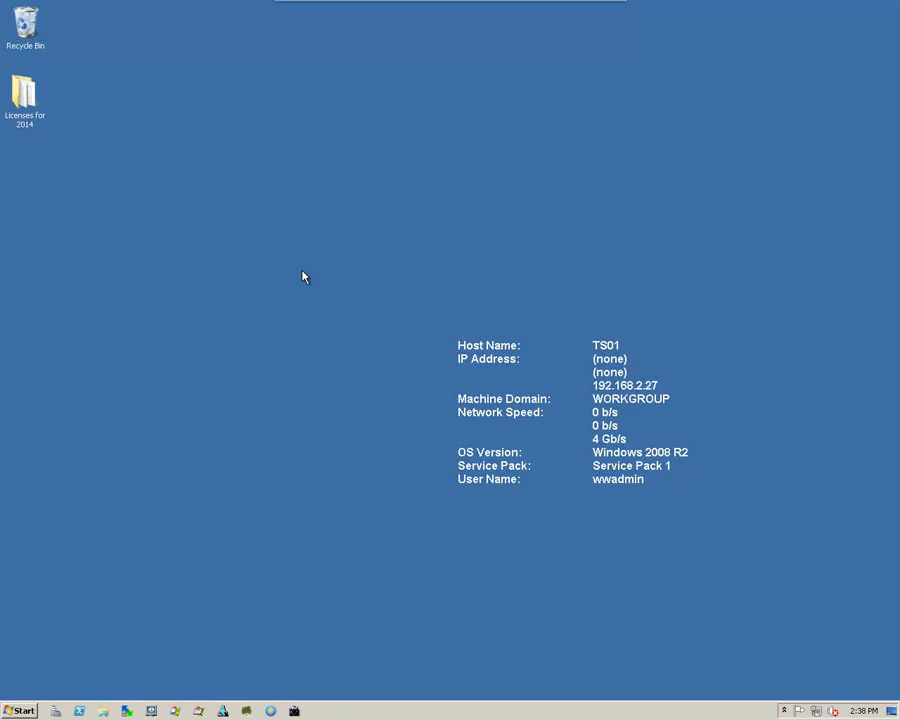